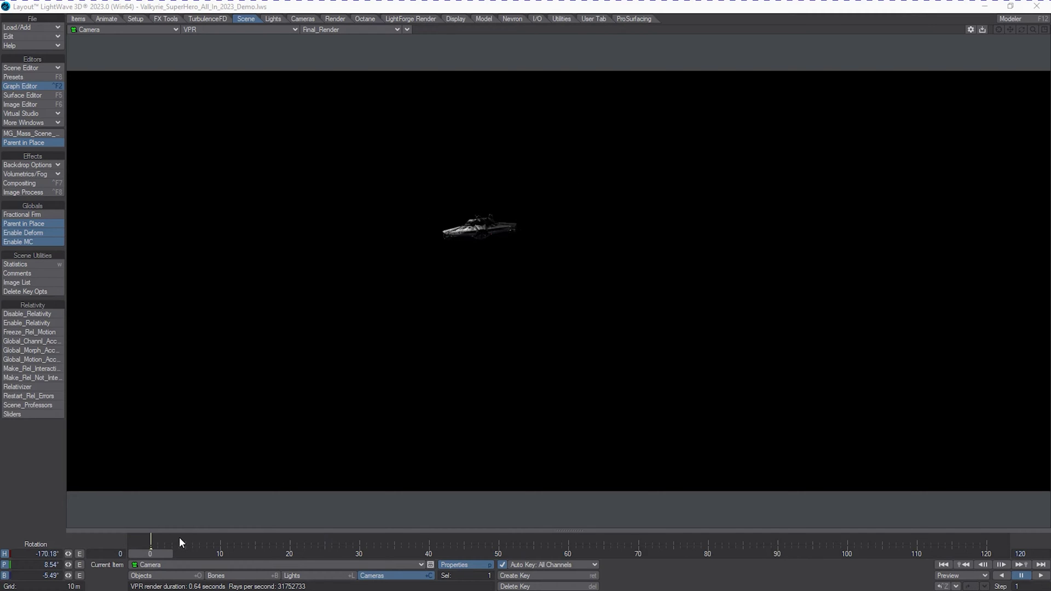
- Switch the camera view to wireframe, pick Objects, and open the Scene Editor at upper right
click(273, 30)
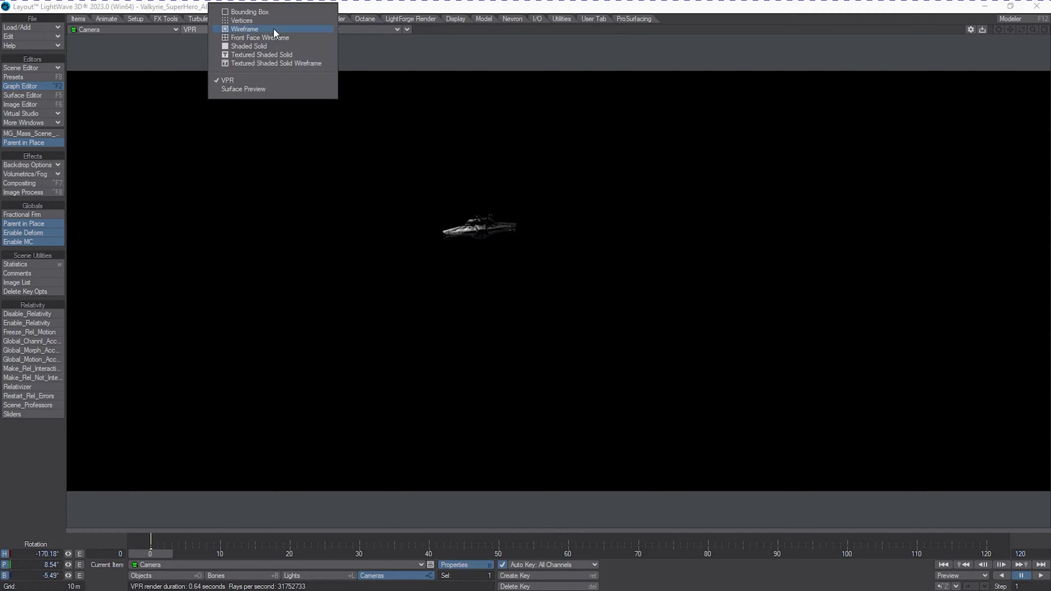
click(275, 30)
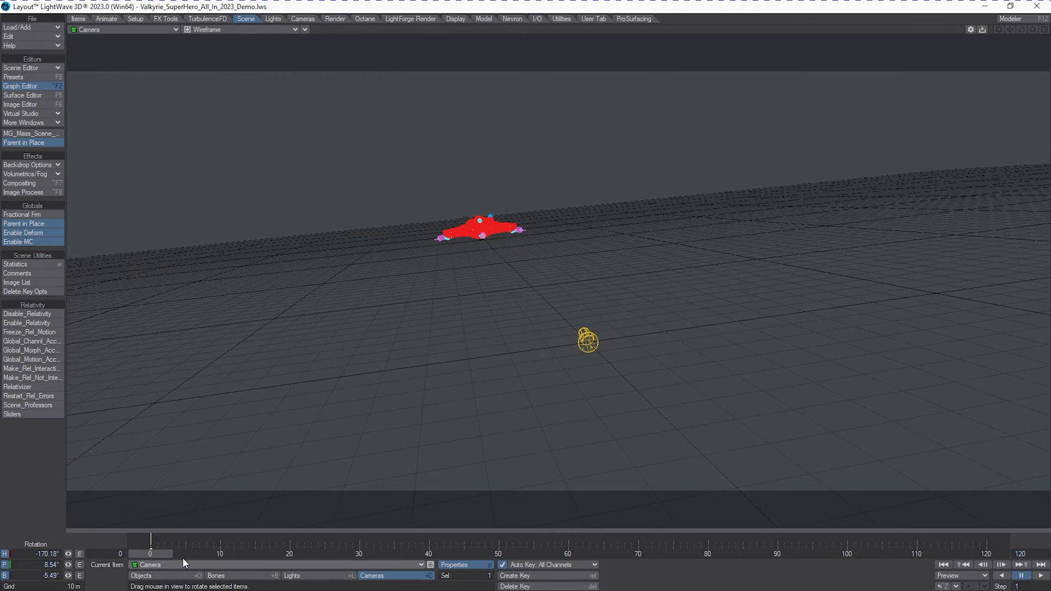
click(172, 574)
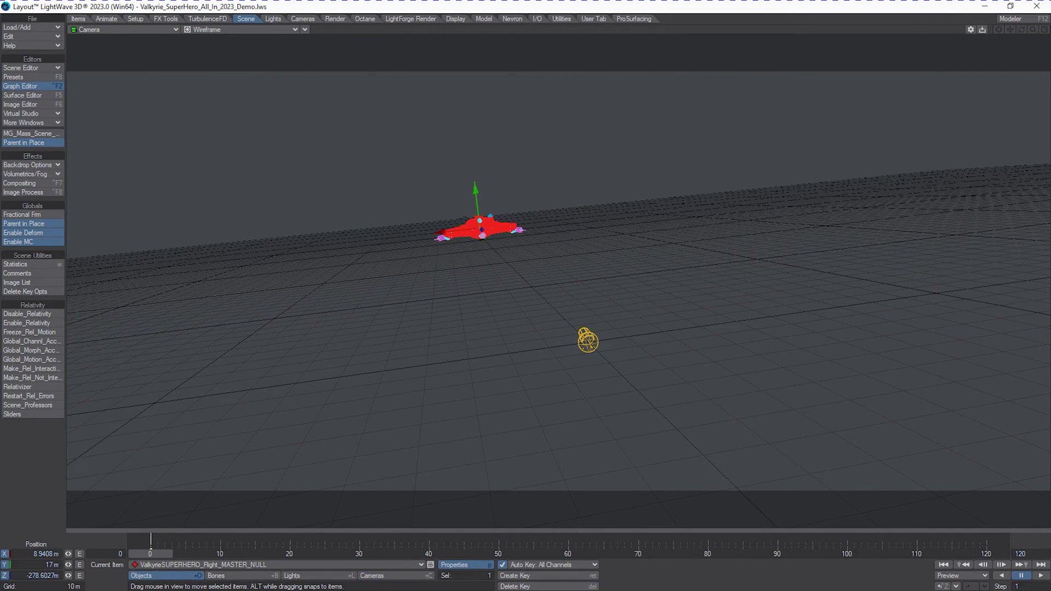
key(ctrl+F1)
drag(601, 272, 737, 85)
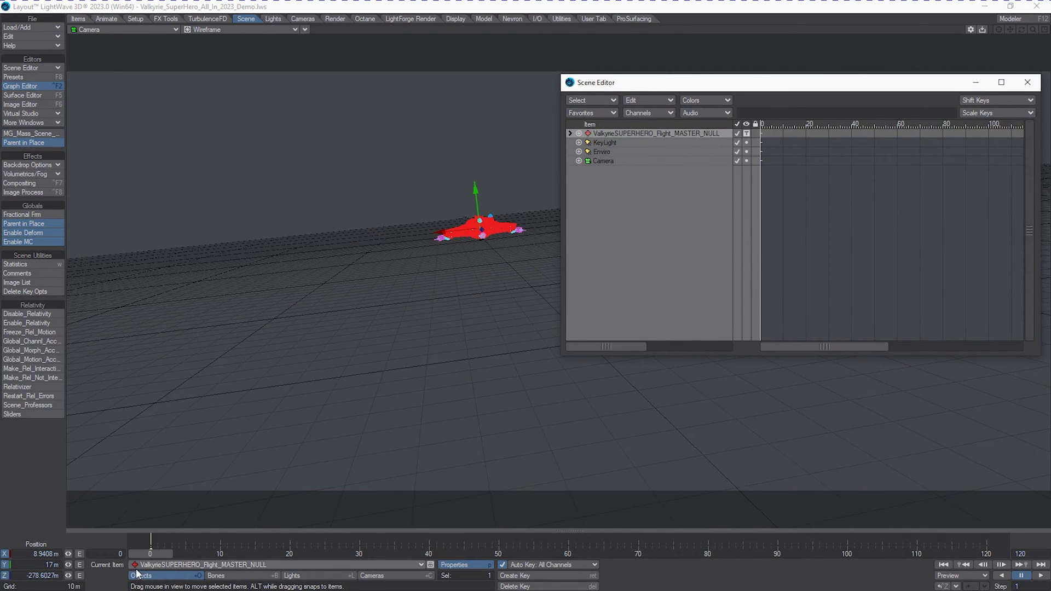
- At frame 120, move the master null along Z to -173.58 m
click(143, 552)
click(145, 551)
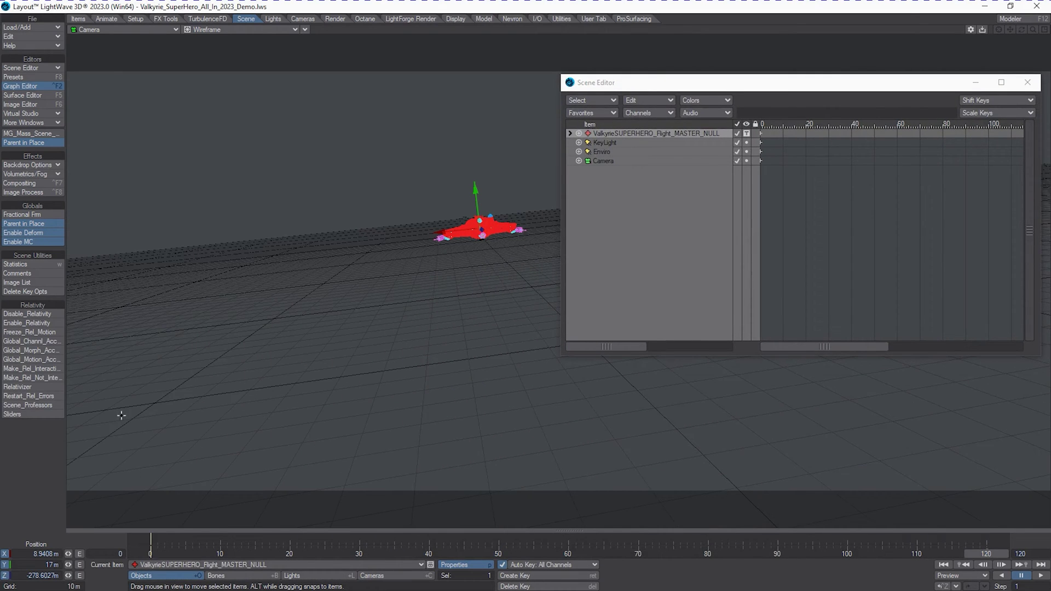
click(69, 576)
drag(73, 580, 69, 581)
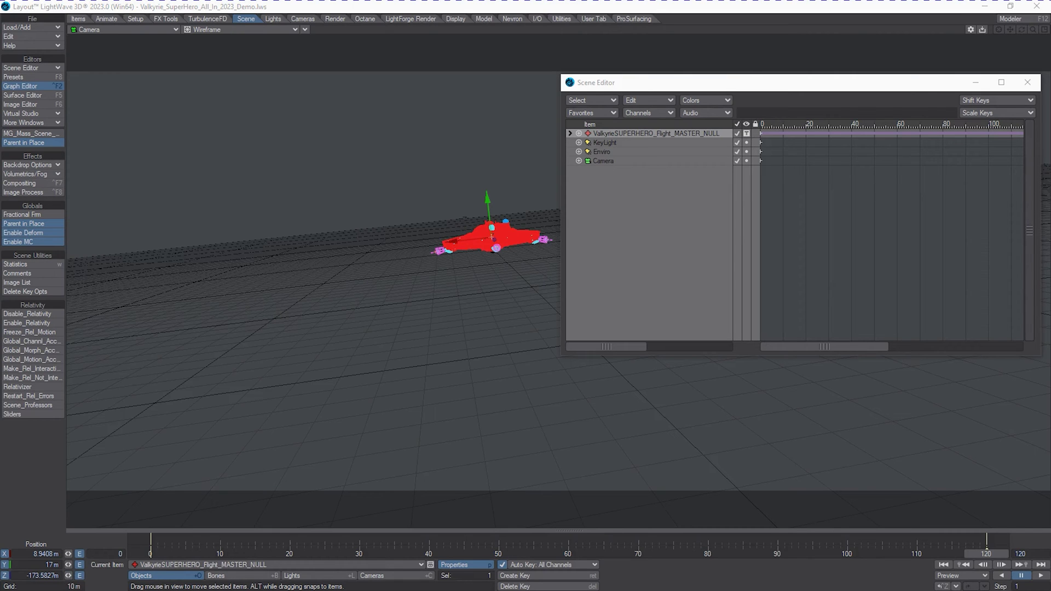
- In the Graph Editor, raise the frame-120 Position.Z key to about 220.01 m, then close the editor
key(F2)
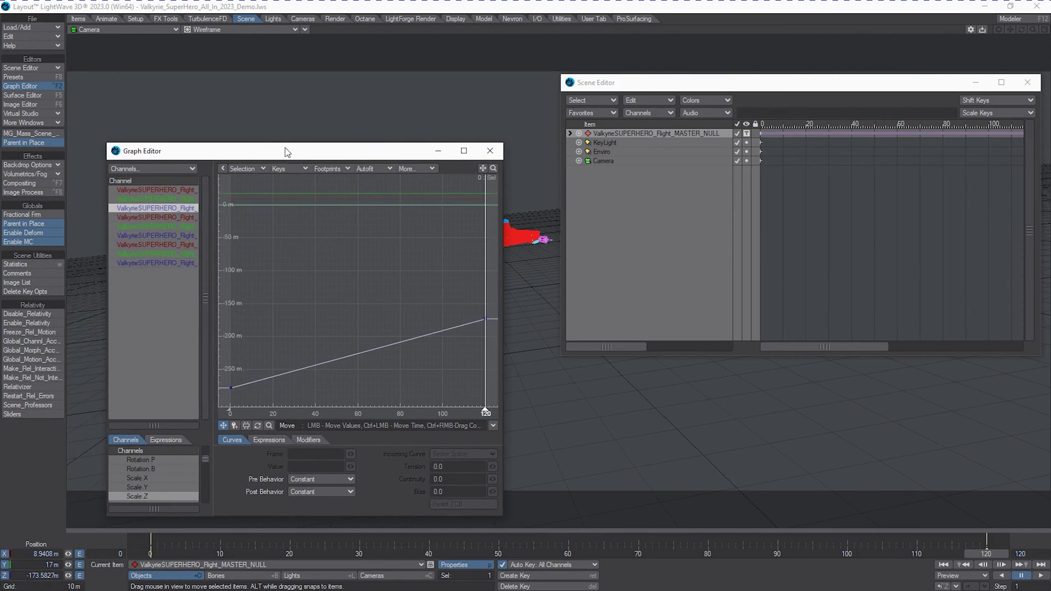
drag(284, 142, 284, 209)
right_drag(459, 330, 498, 383)
drag(485, 344, 477, 197)
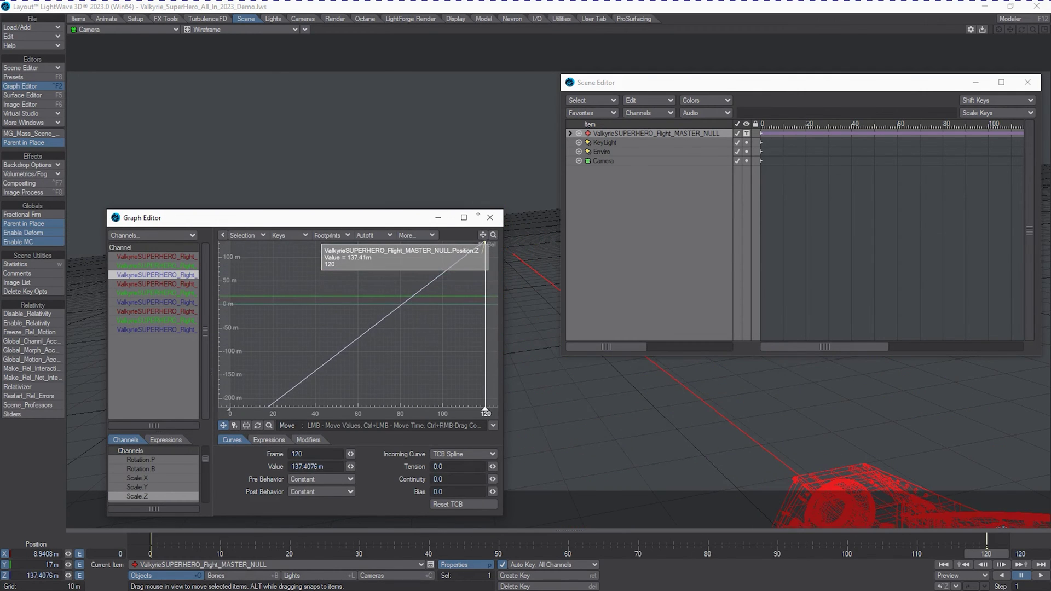
drag(484, 241, 492, 219)
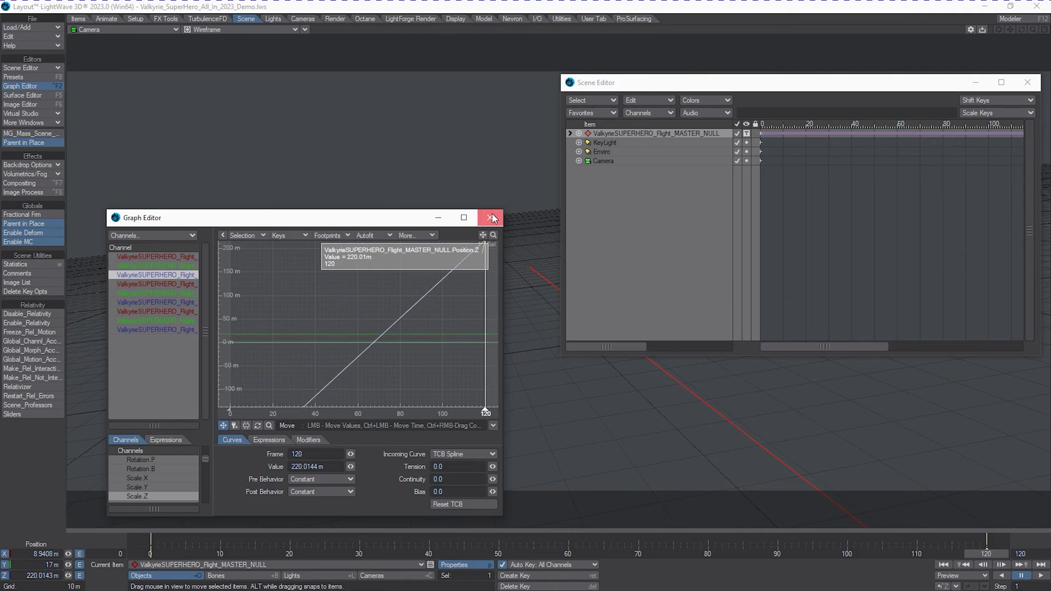
click(494, 218)
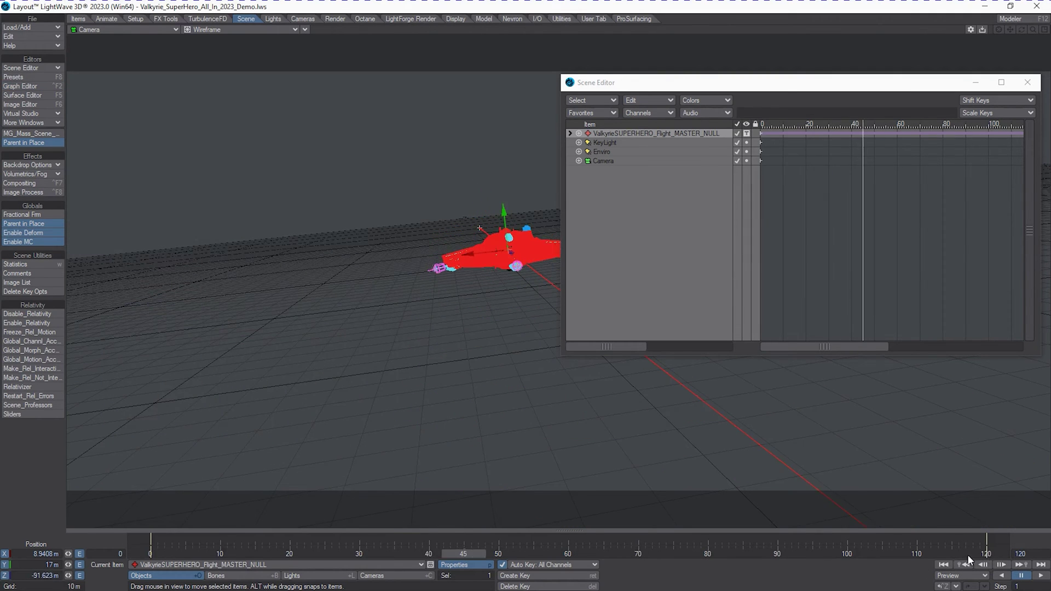
- Rewind to frame 0, make the Camera current, and slide the Scene Editor off screen
click(1021, 575)
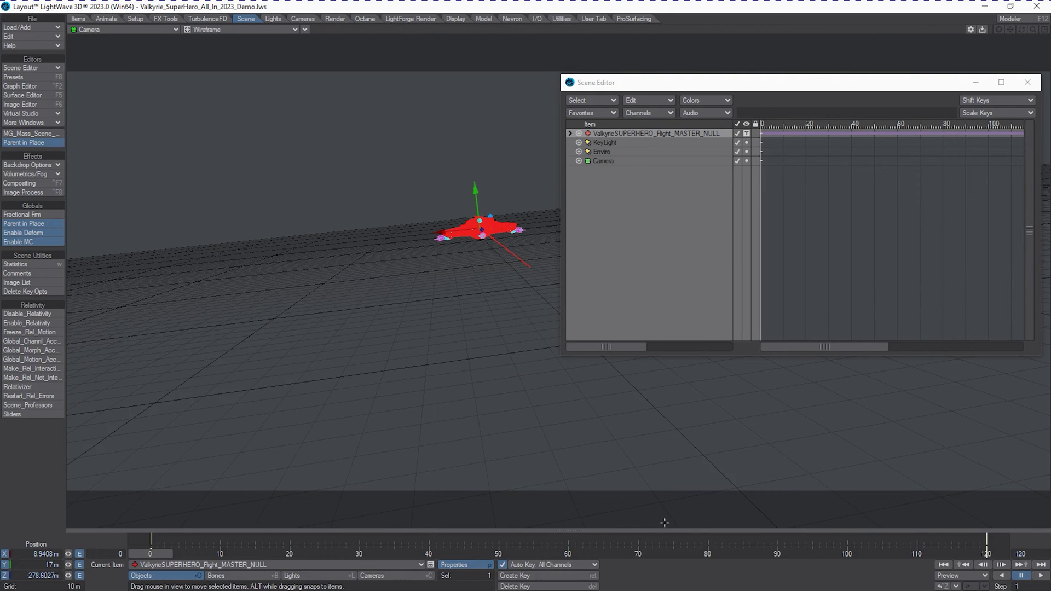
click(396, 575)
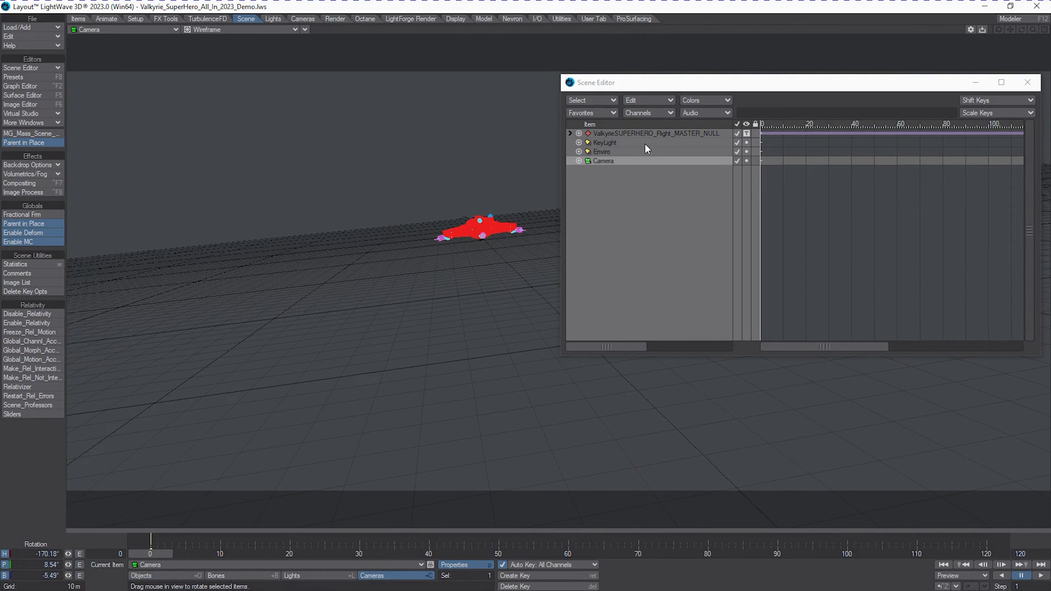
drag(681, 86, 1050, 86)
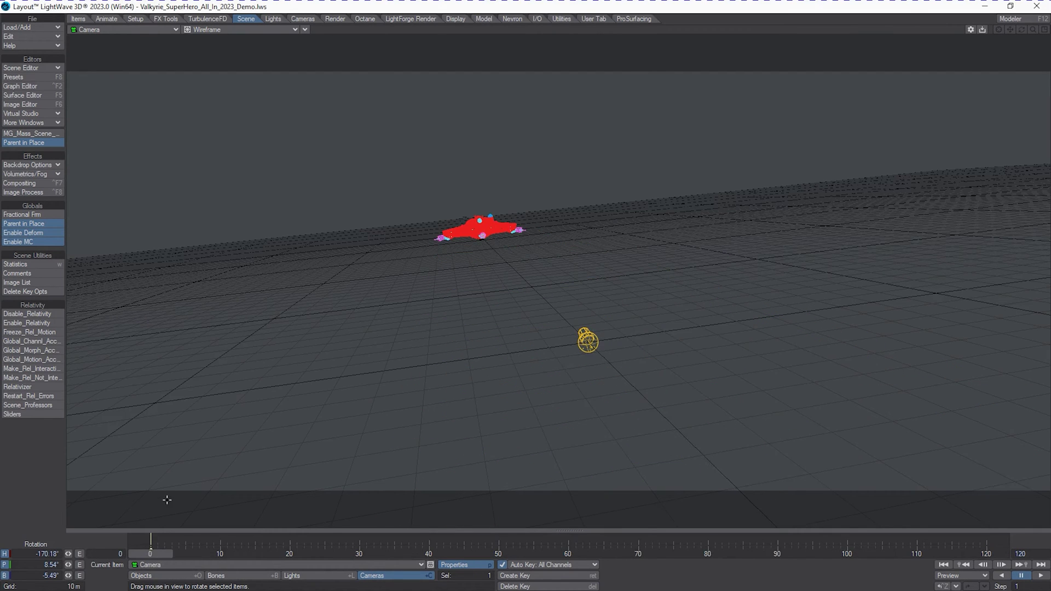
- Turn on Show Safe Areas and set the composition overlay to Rule of Thirds
key(o)
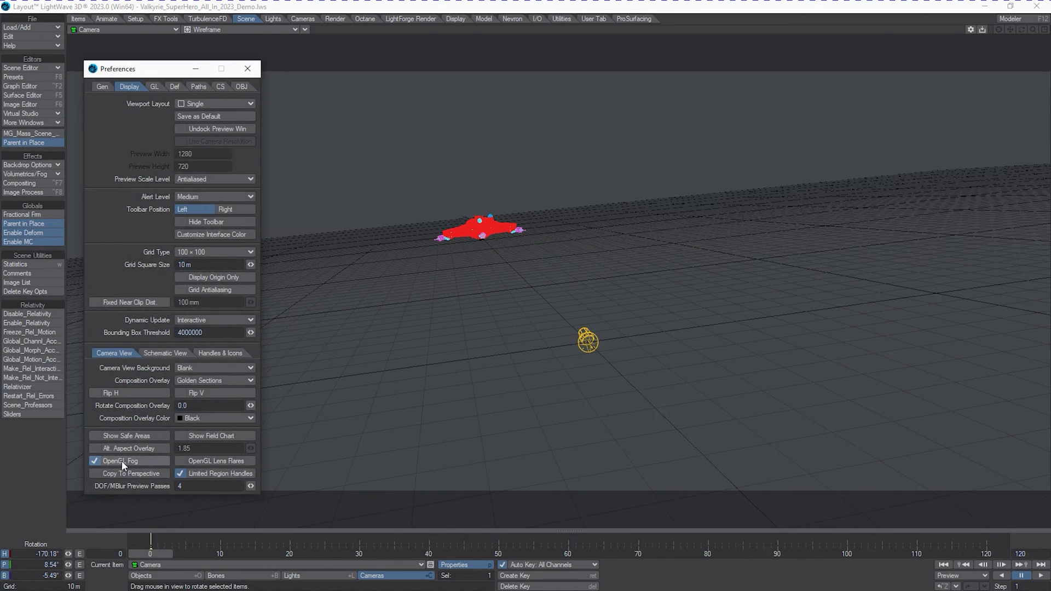
click(131, 435)
drag(186, 69, 646, 55)
drag(728, 70, 950, 78)
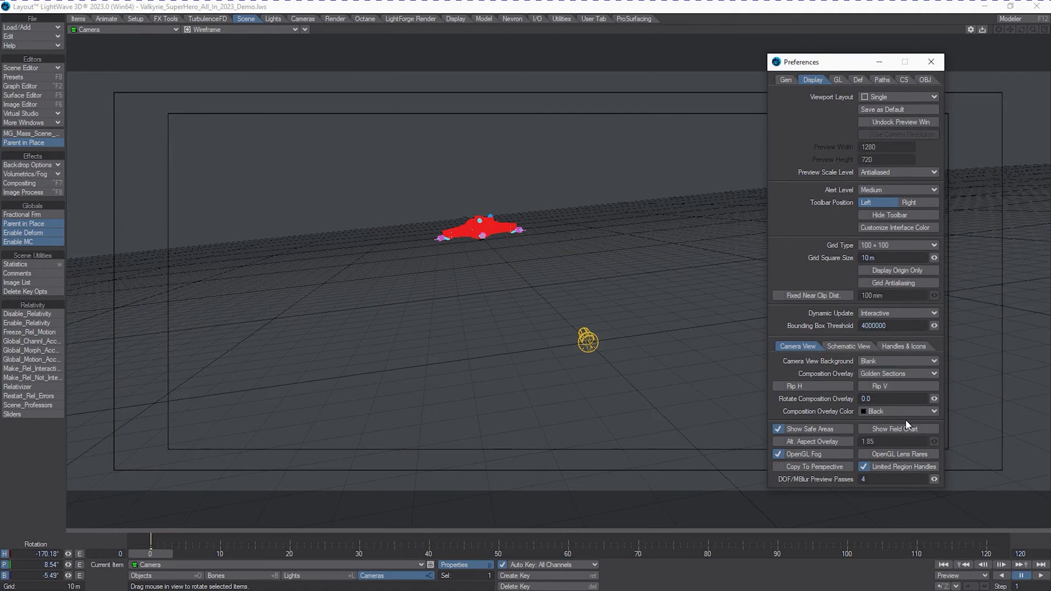
click(910, 374)
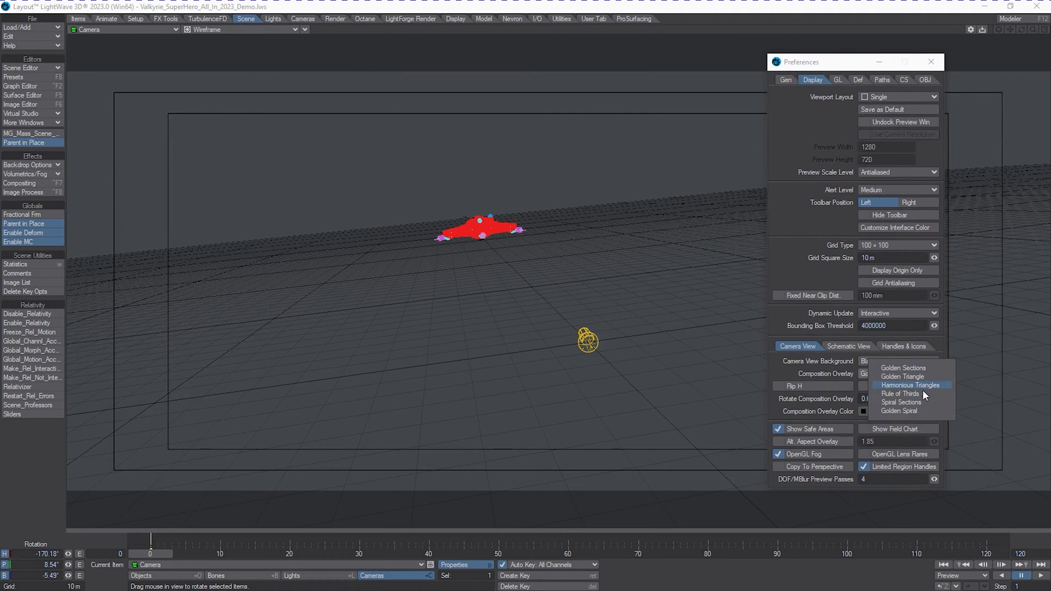
click(900, 394)
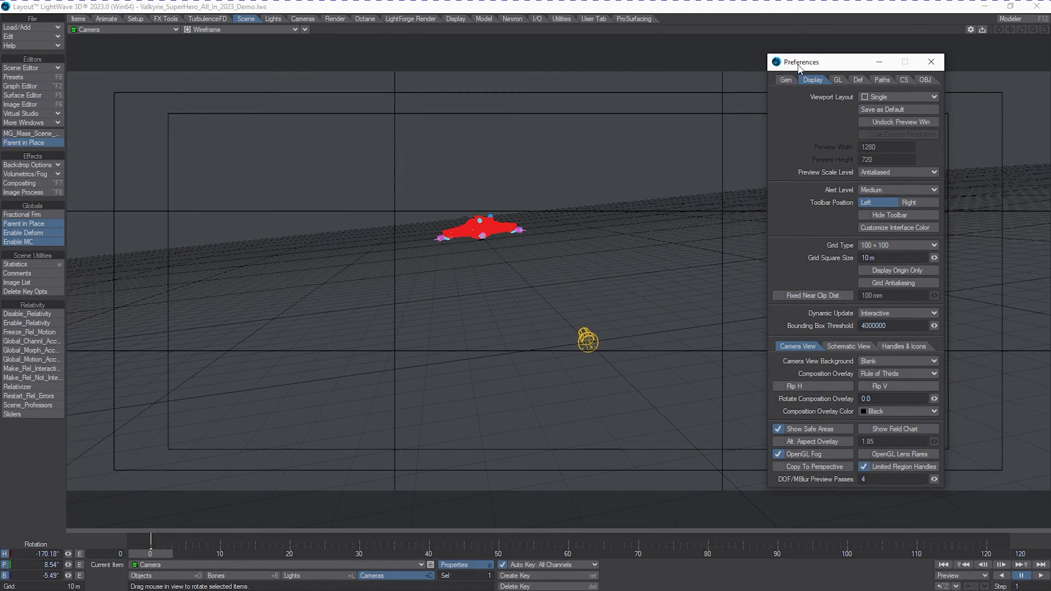
key(o)
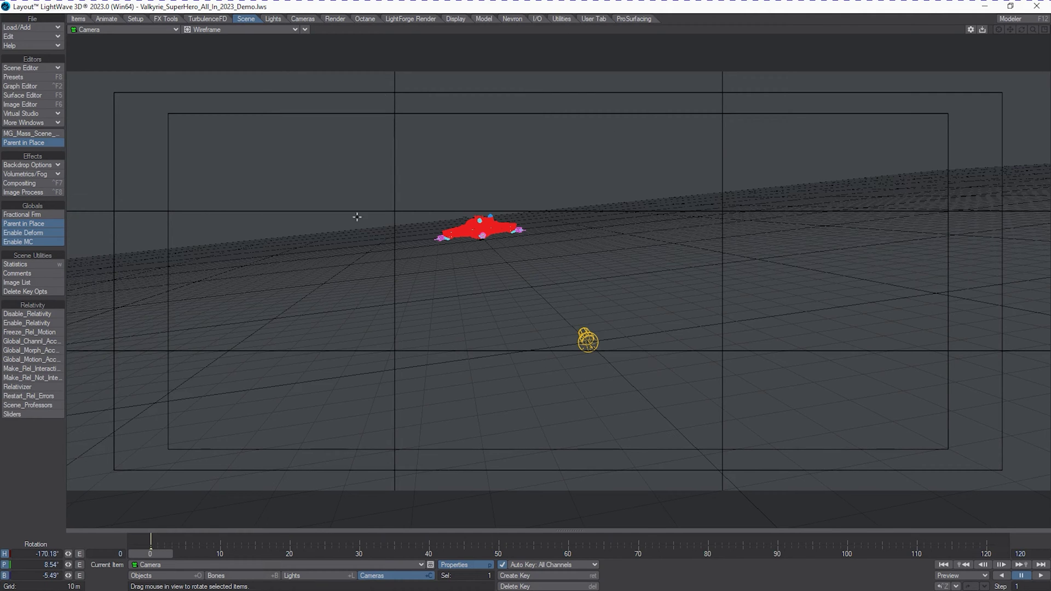
- Compare the Spiral Sections and Golden Spiral overlays, finally settling back on Rule of Thirds
key(d)
drag(758, 3, 711, 91)
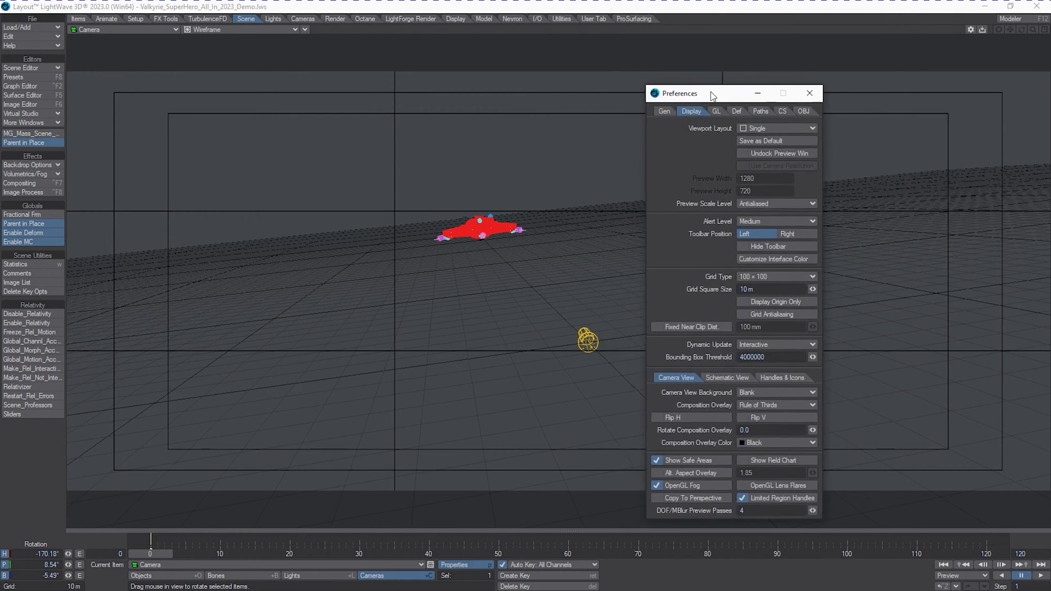
click(759, 401)
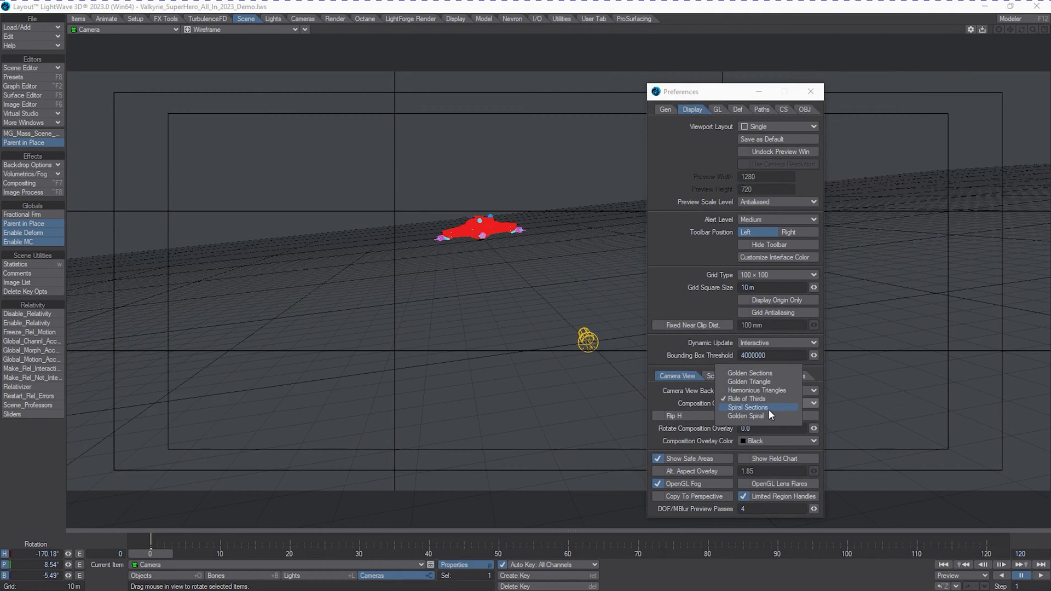
click(768, 408)
click(779, 403)
click(779, 409)
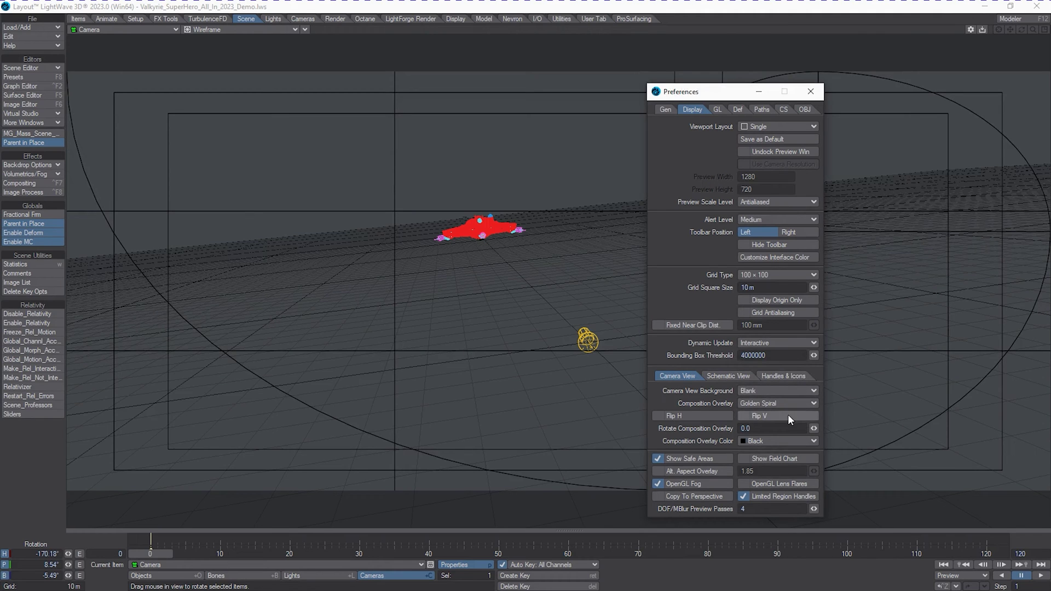
click(786, 408)
click(782, 403)
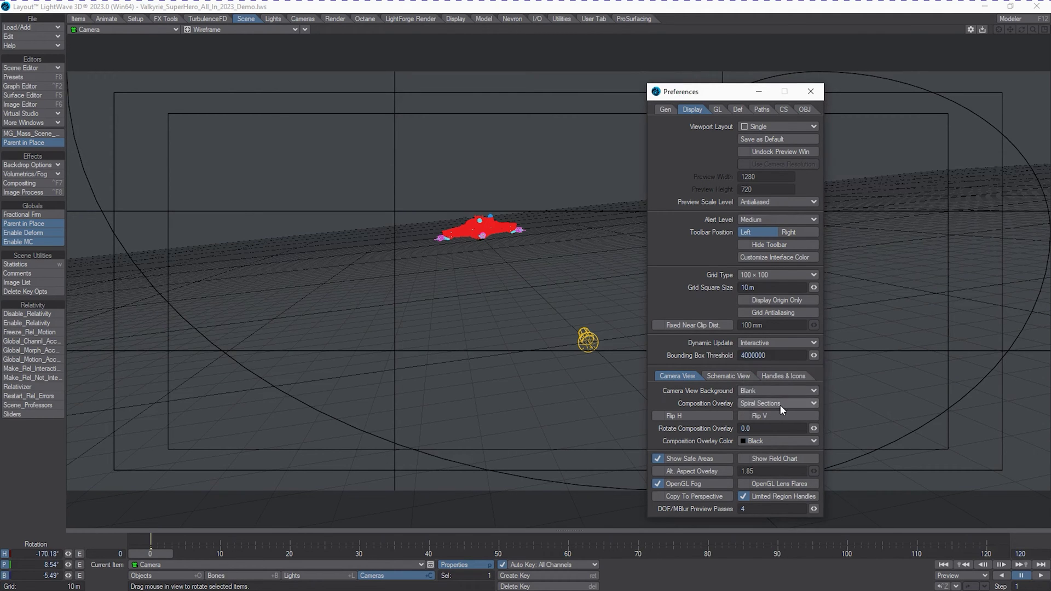
click(780, 405)
click(773, 403)
click(773, 406)
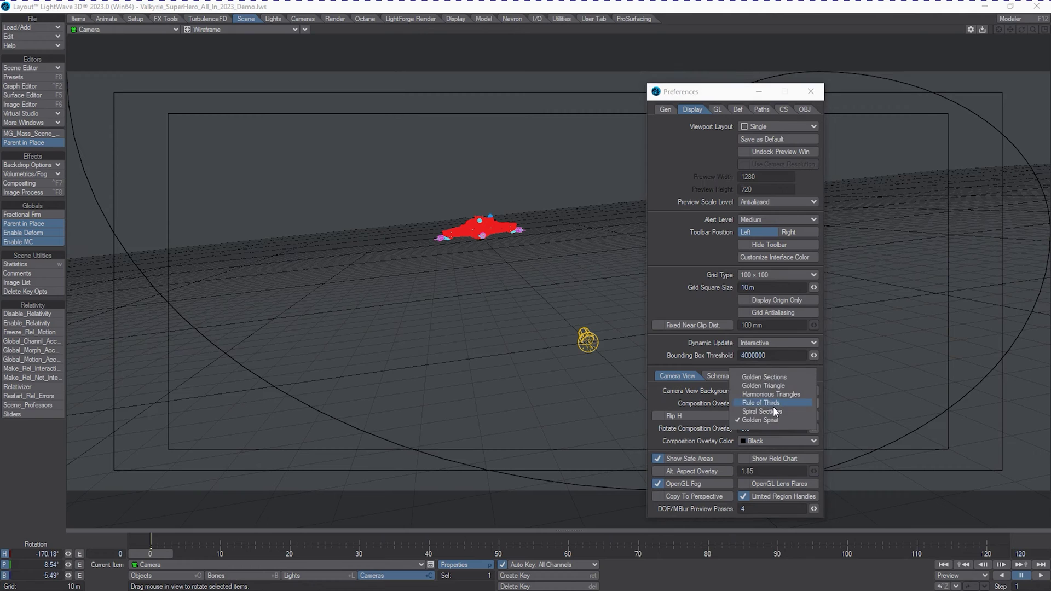
click(773, 418)
click(770, 406)
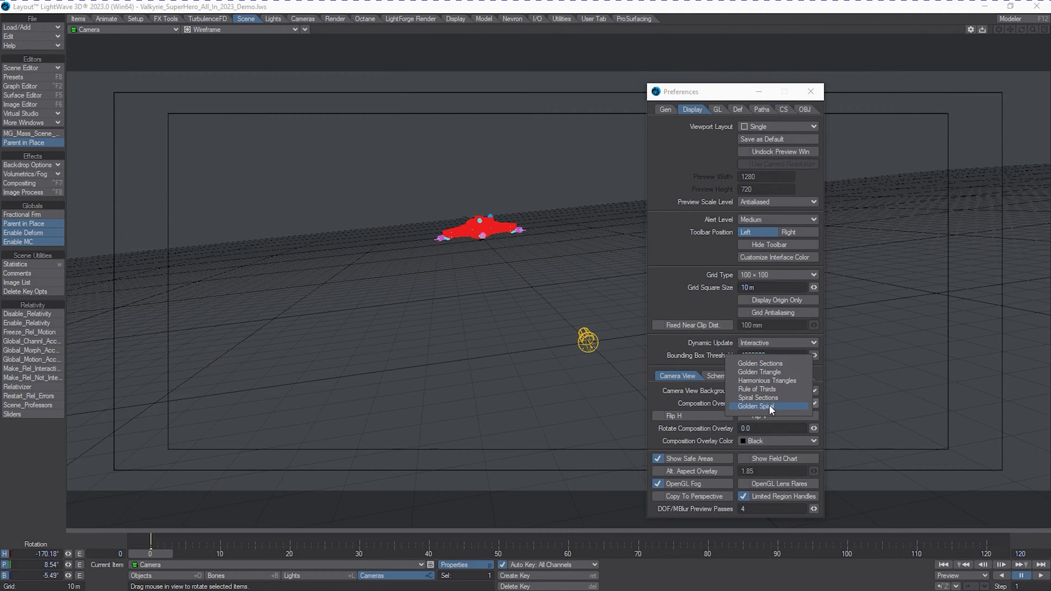
click(766, 390)
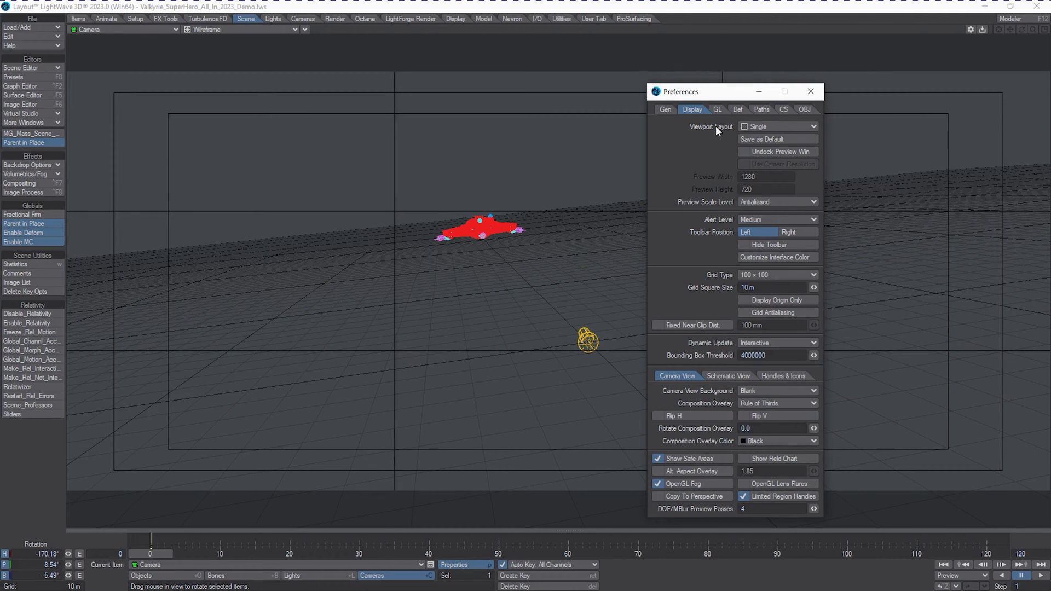
- Close the preferences and rotate the camera to reframe the ship at frame 59
key(o)
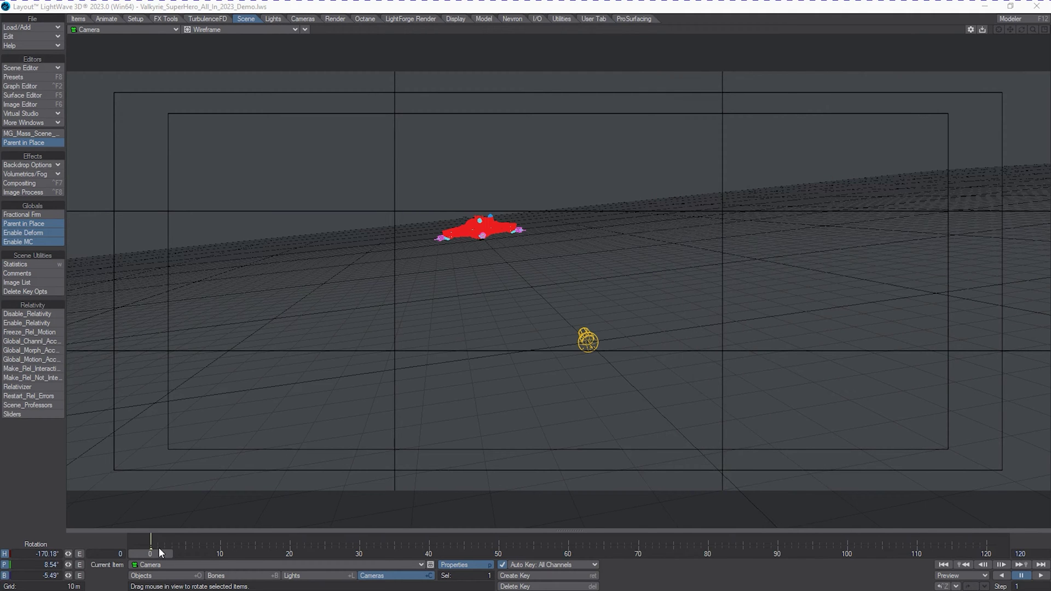
drag(277, 307, 289, 229)
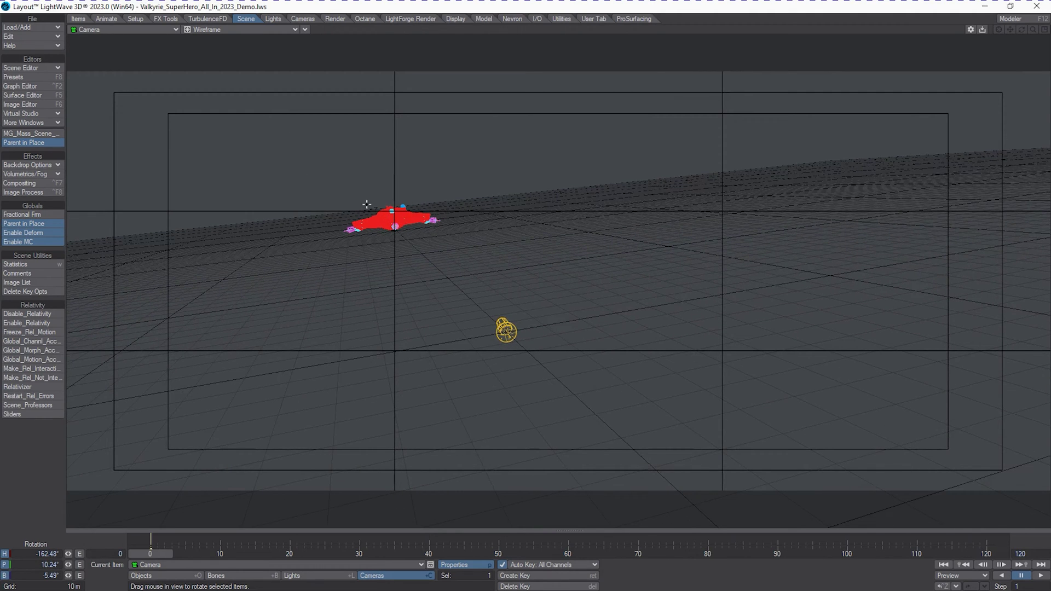
drag(407, 247, 398, 238)
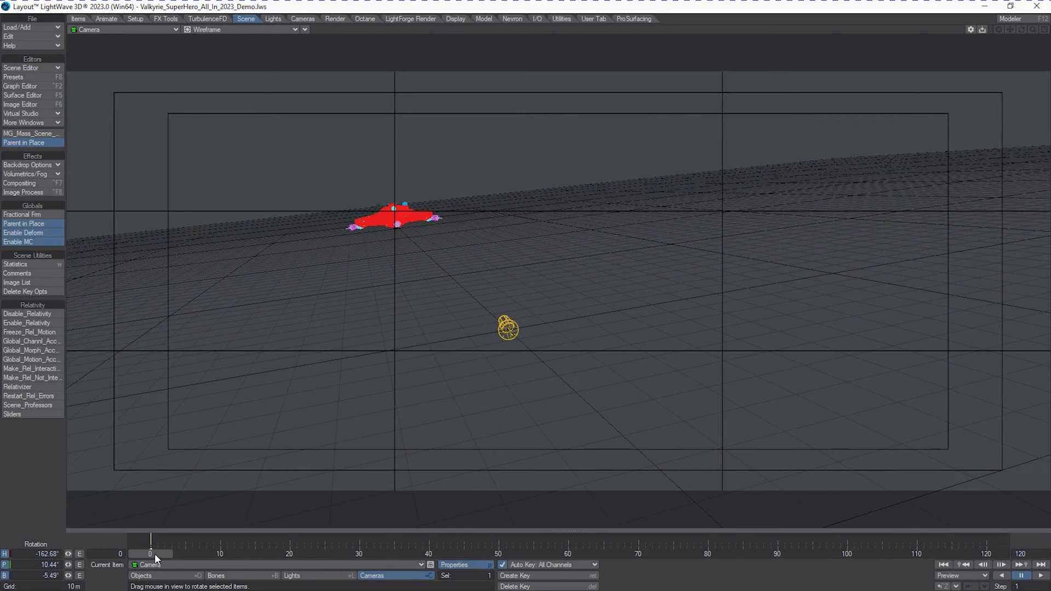
key(space)
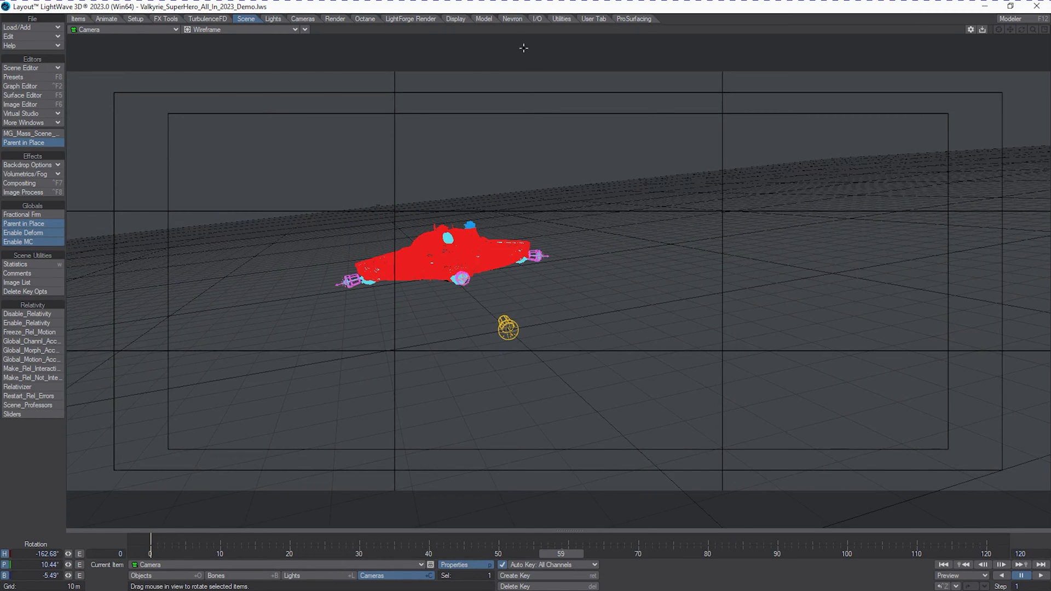
- Rotate the camera down to re-aim at the approaching ship at frame 91
drag(524, 48, 526, 49)
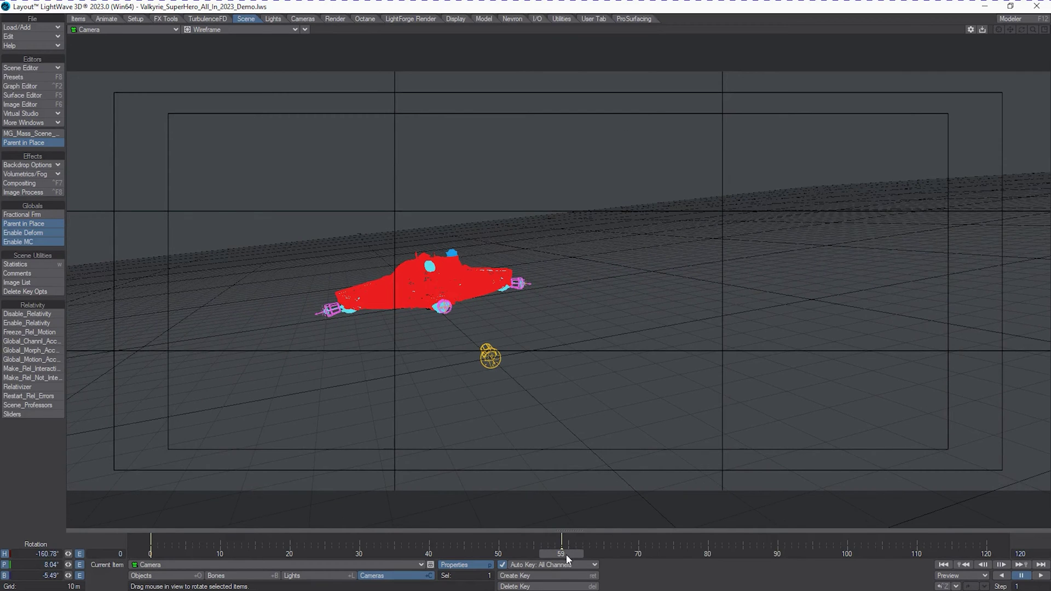
mouse_move(564, 553)
mouse_down()
mouse_move(494, 555)
mouse_move(566, 553)
mouse_up()
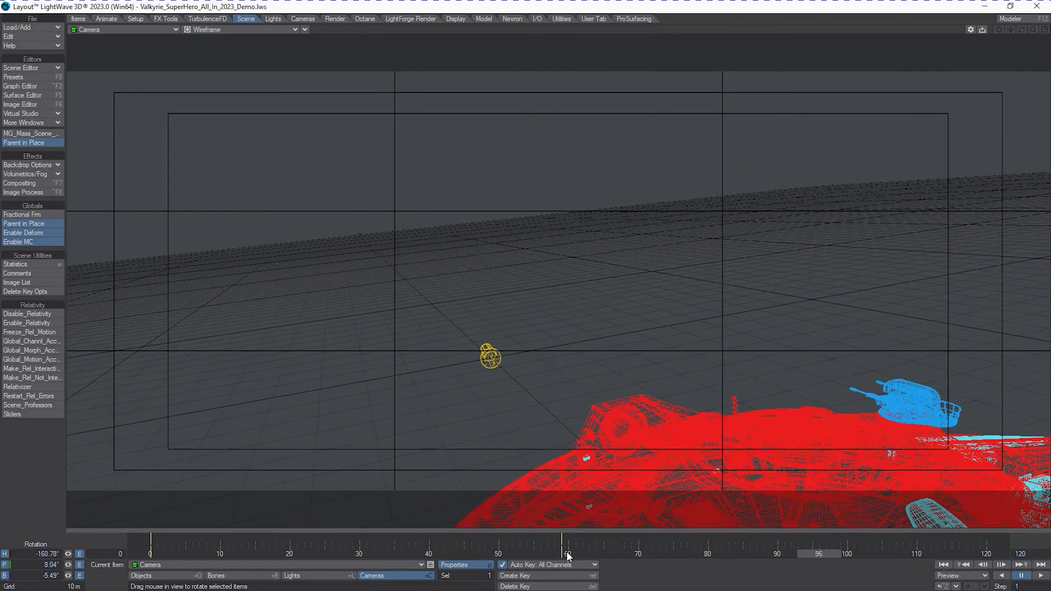
drag(380, 139, 399, 81)
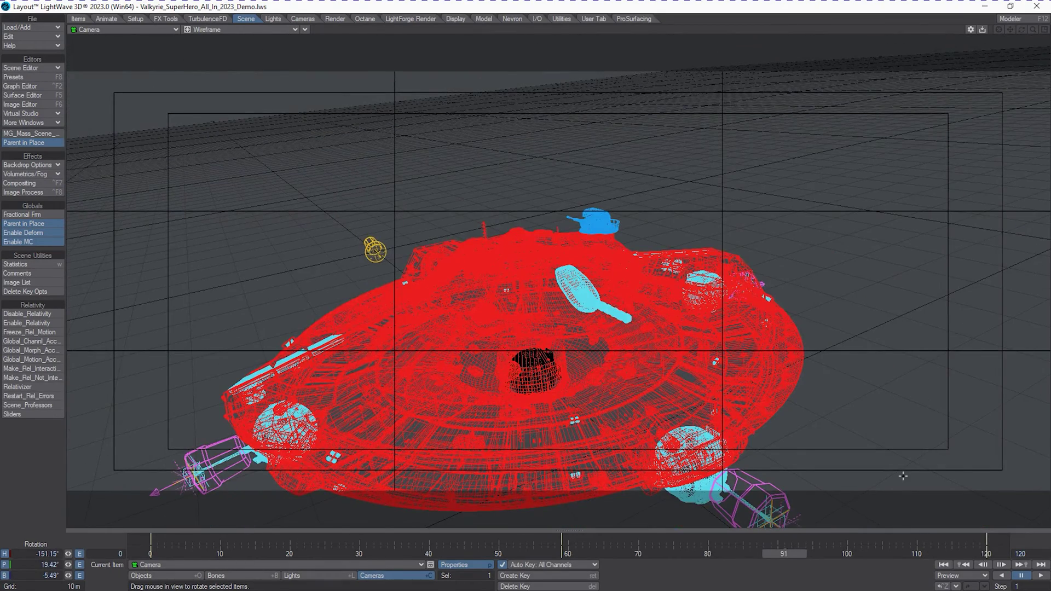
drag(539, 240, 766, 420)
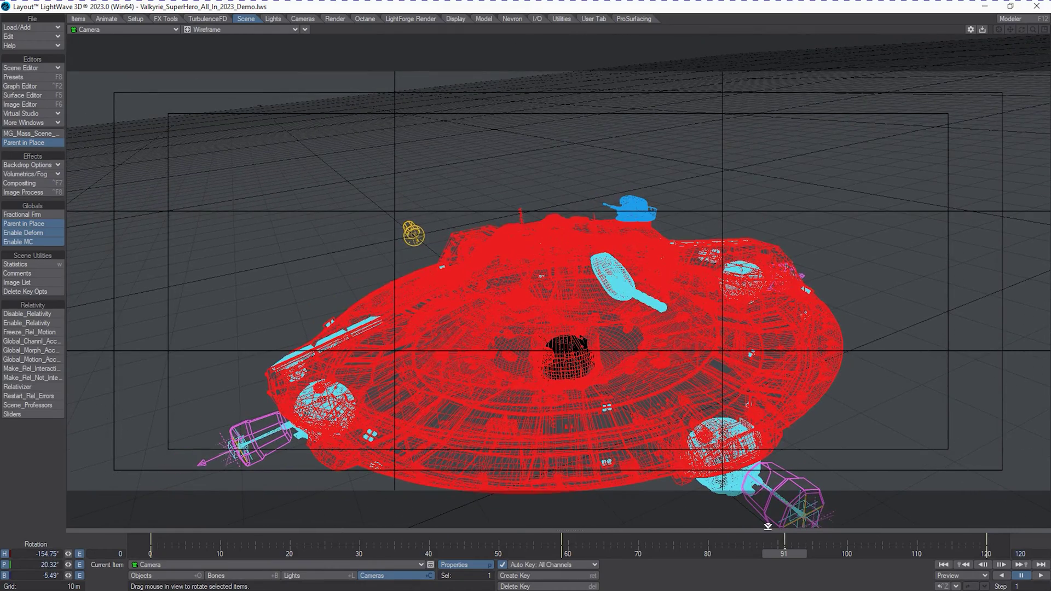
drag(785, 547, 782, 547)
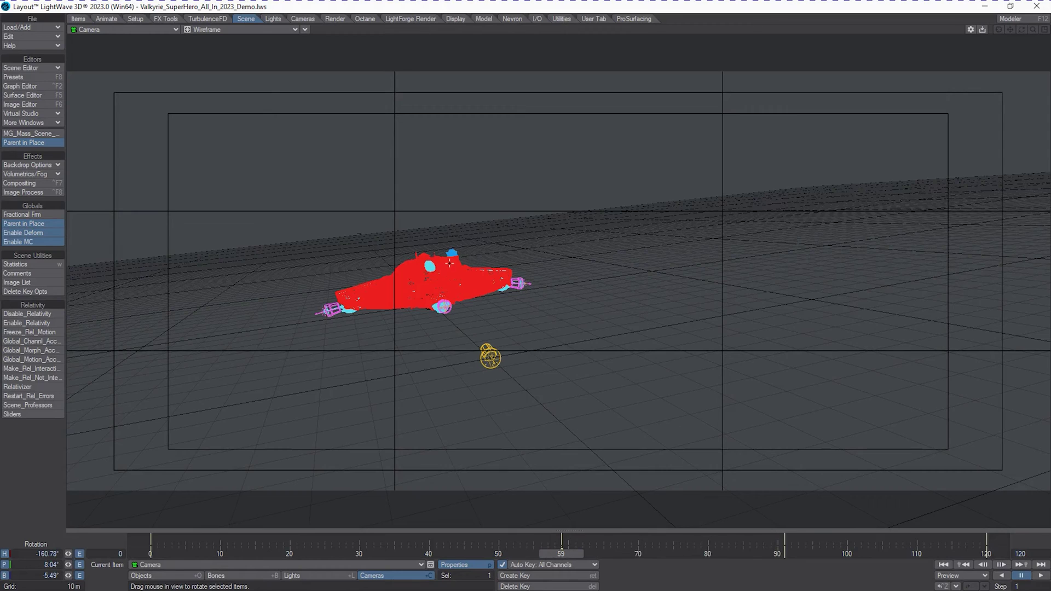
- Refine the camera tilt at frame 59 and its aim at frame 91
drag(451, 263, 464, 262)
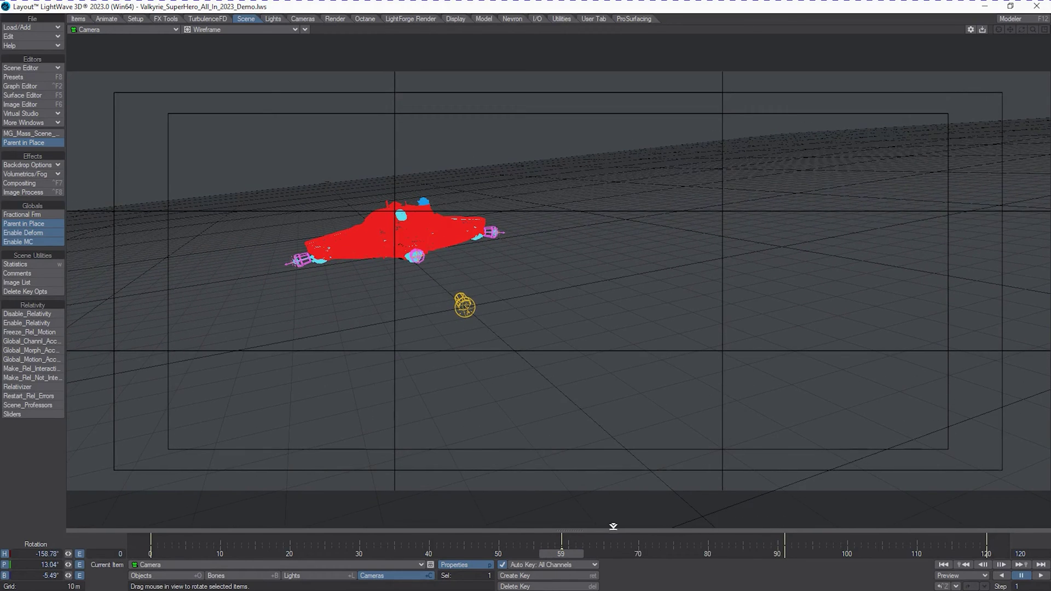
drag(545, 546, 570, 554)
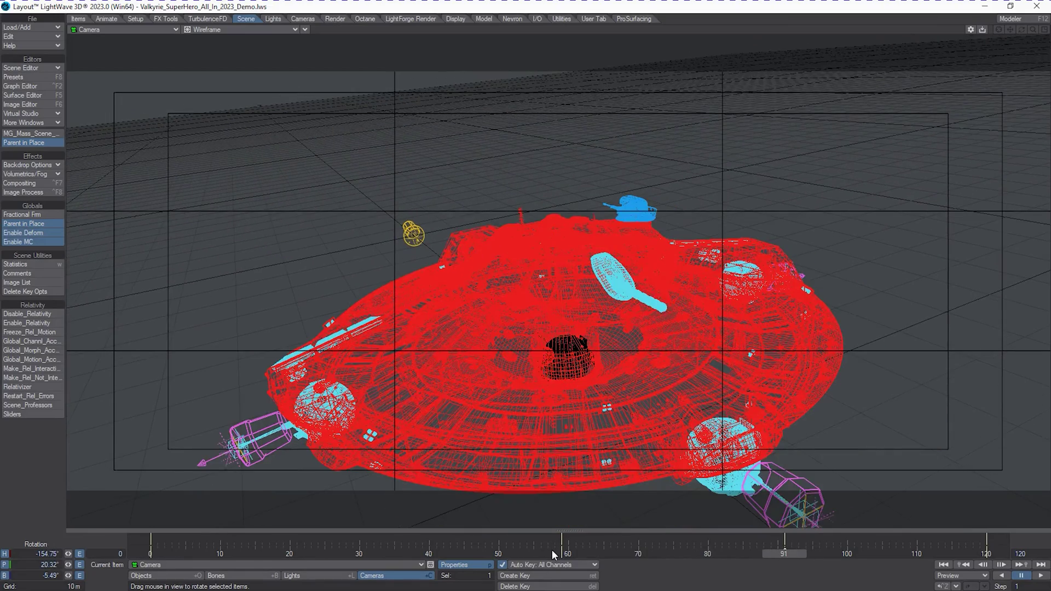
drag(461, 249, 578, 308)
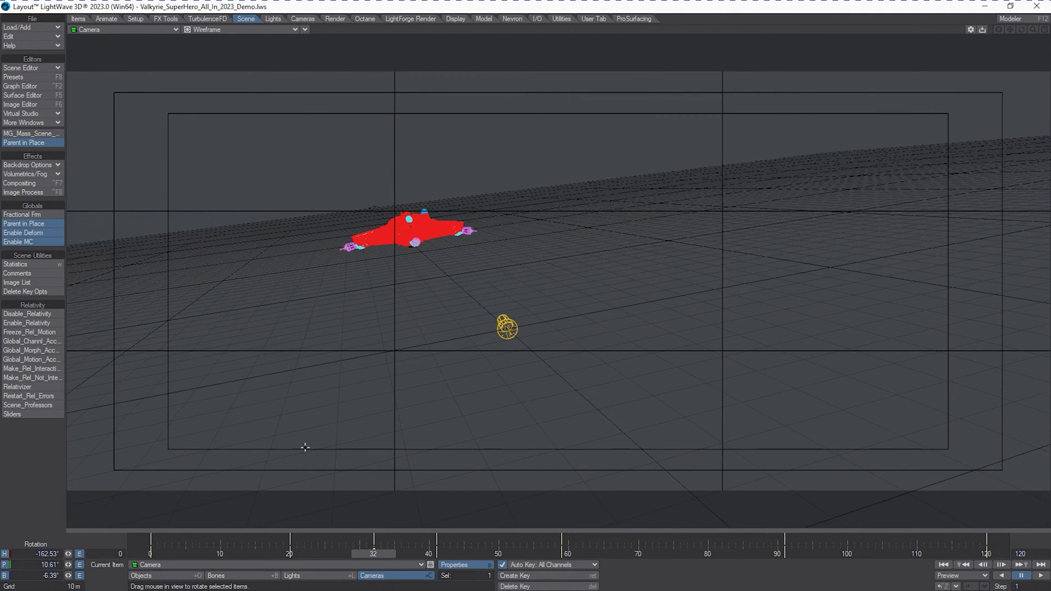
- Key camera rotations at frames 32, 79, 104 and 120 to keep following the ship
drag(328, 341, 328, 342)
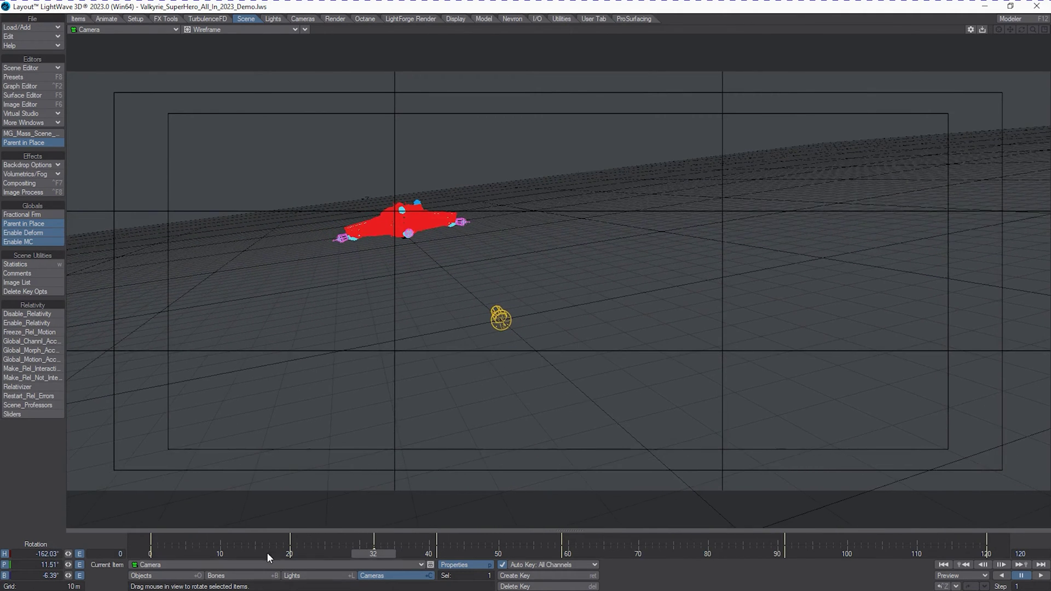
mouse_move(364, 548)
mouse_down()
mouse_move(352, 550)
mouse_move(382, 549)
mouse_move(369, 550)
mouse_up()
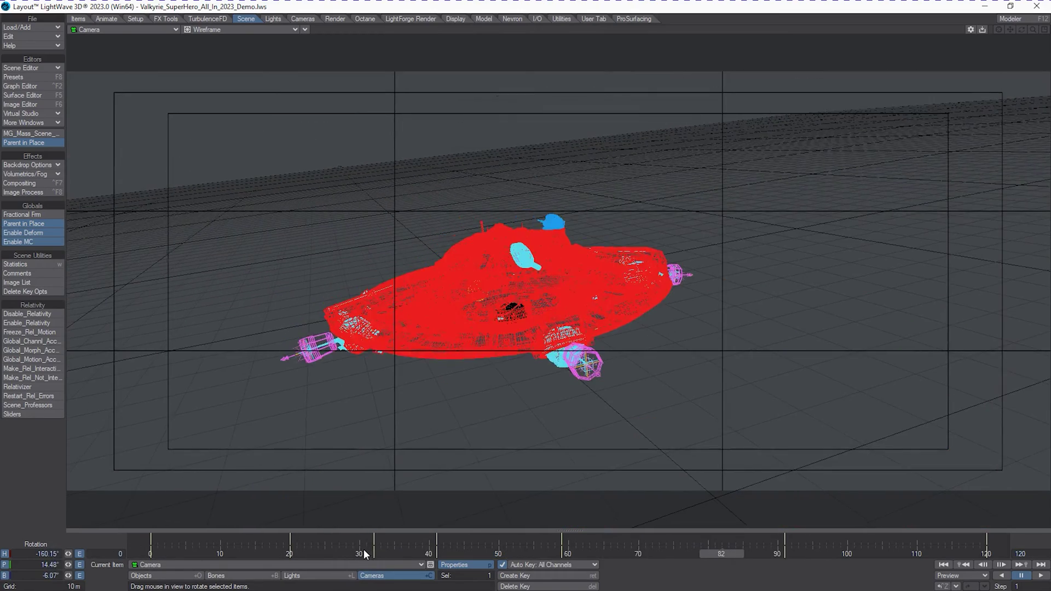
drag(305, 315, 391, 309)
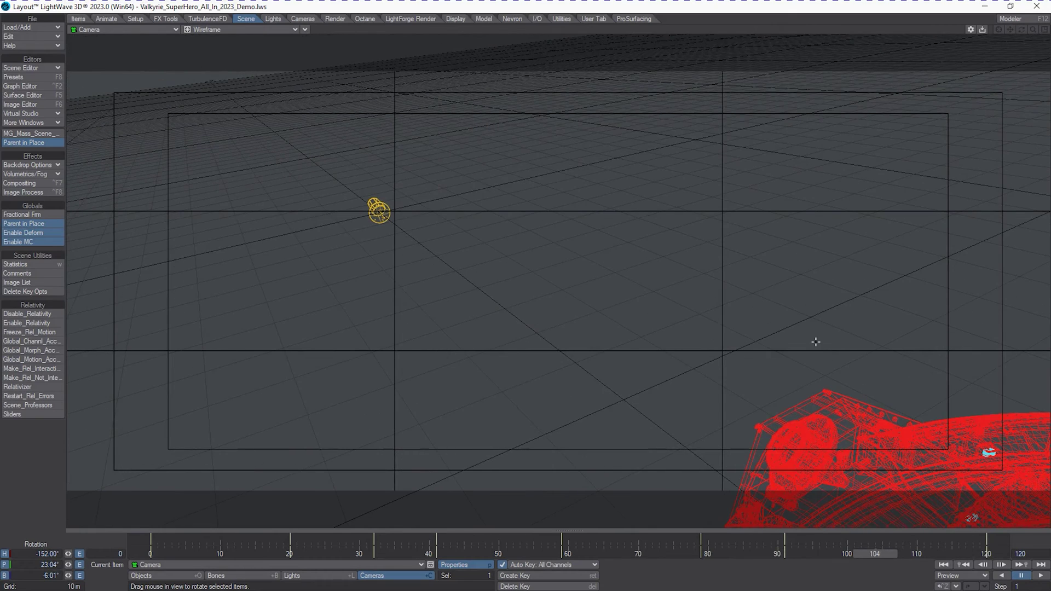
drag(675, 310, 662, 307)
key(End)
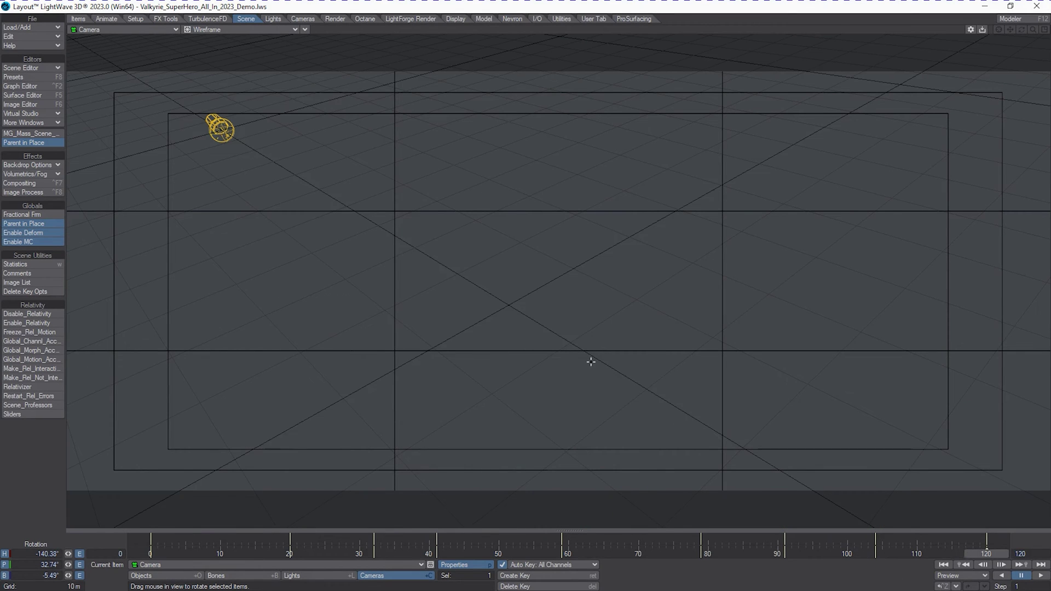
drag(594, 283, 685, 418)
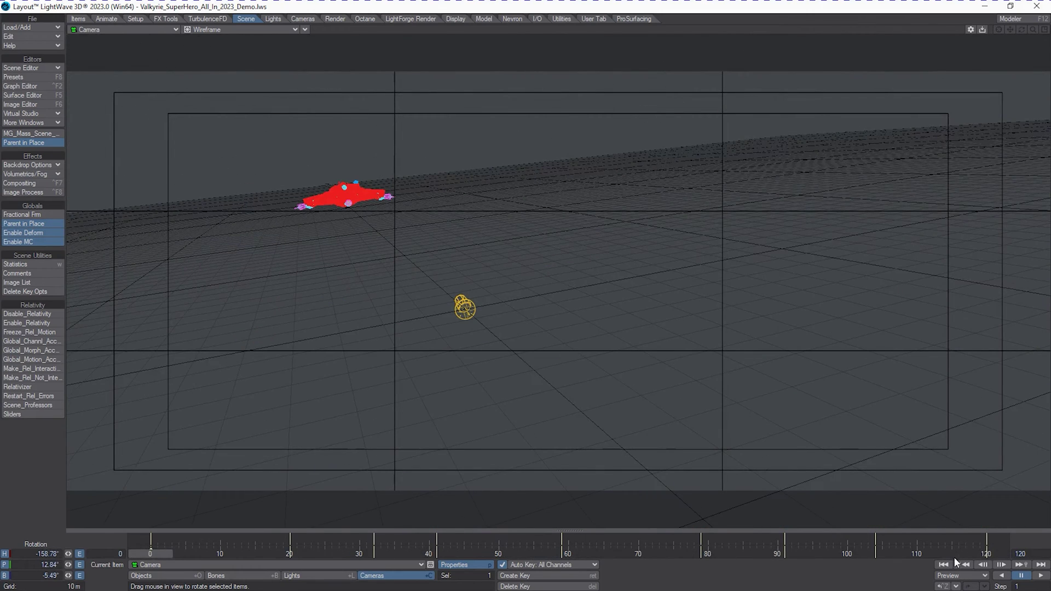
- Render a preview of the camera animation, play it back, then end the preview
click(950, 579)
click(950, 536)
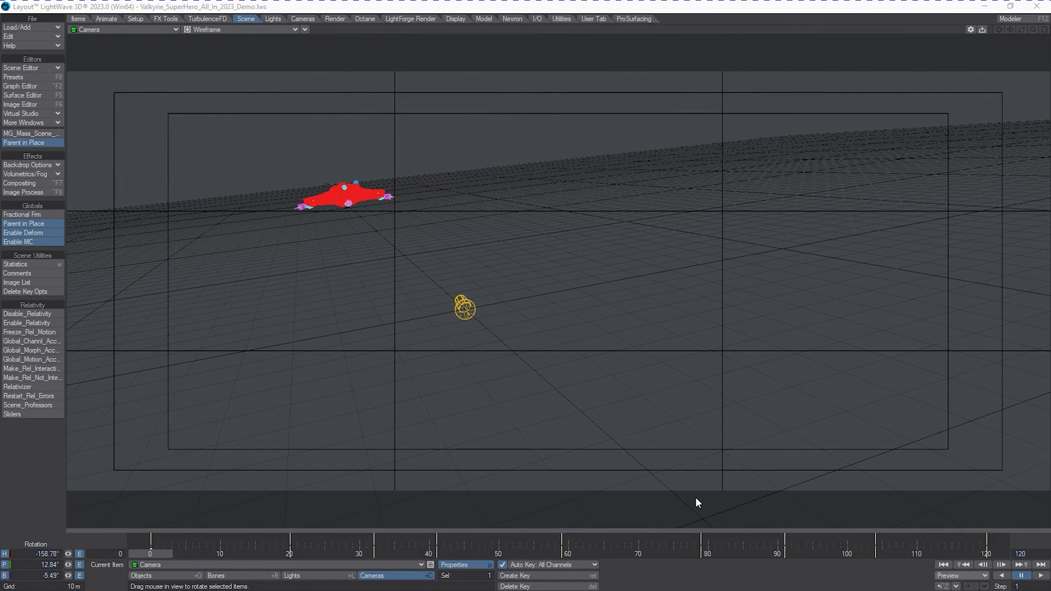
click(346, 59)
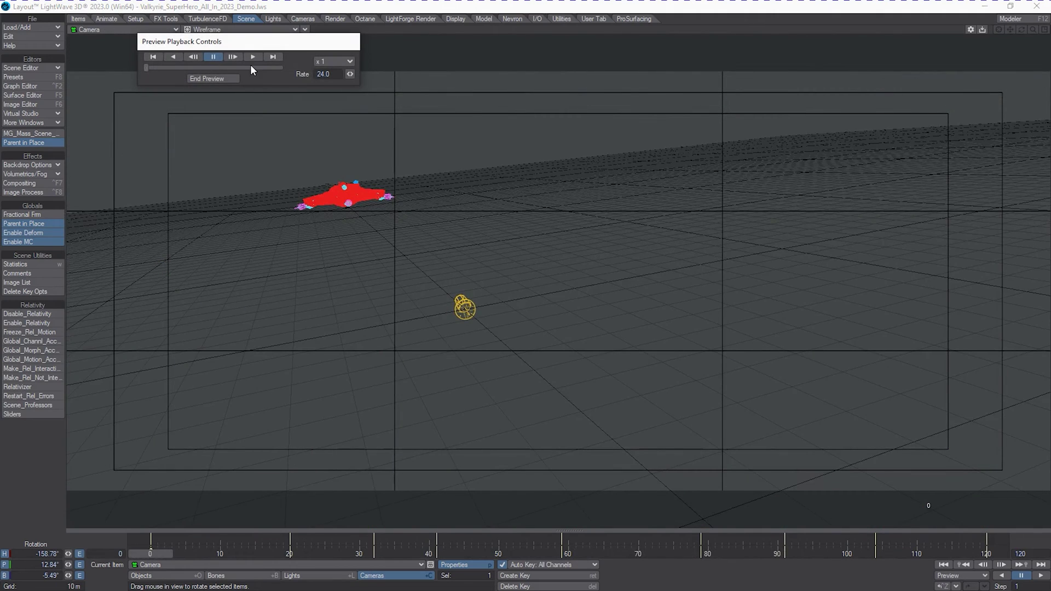
click(252, 57)
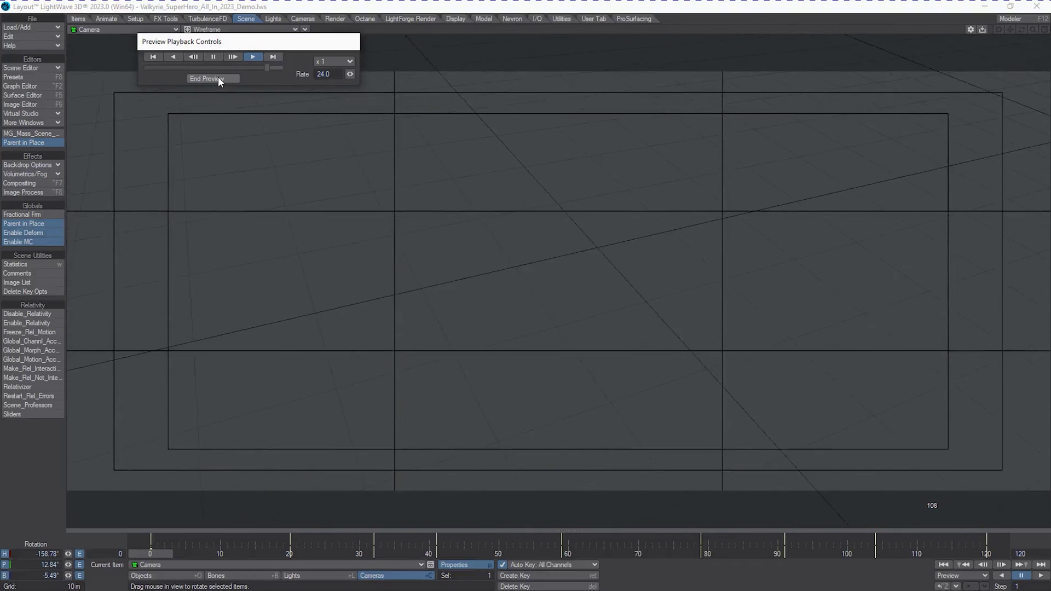
click(213, 78)
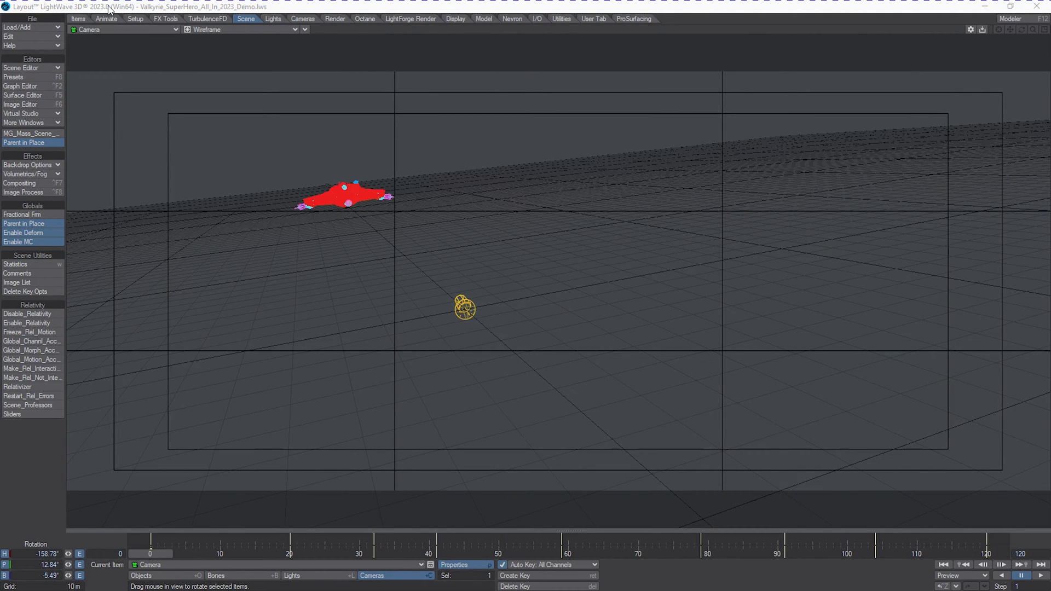
- Open preferences and switch the viewport to VPR, then back to Wireframe
key(d)
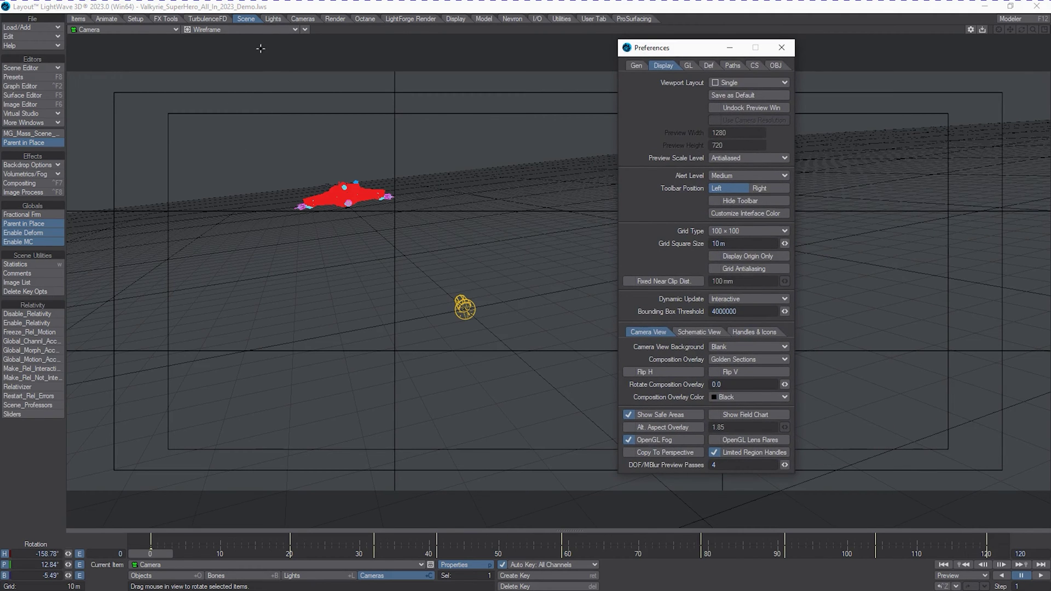
click(267, 29)
click(264, 77)
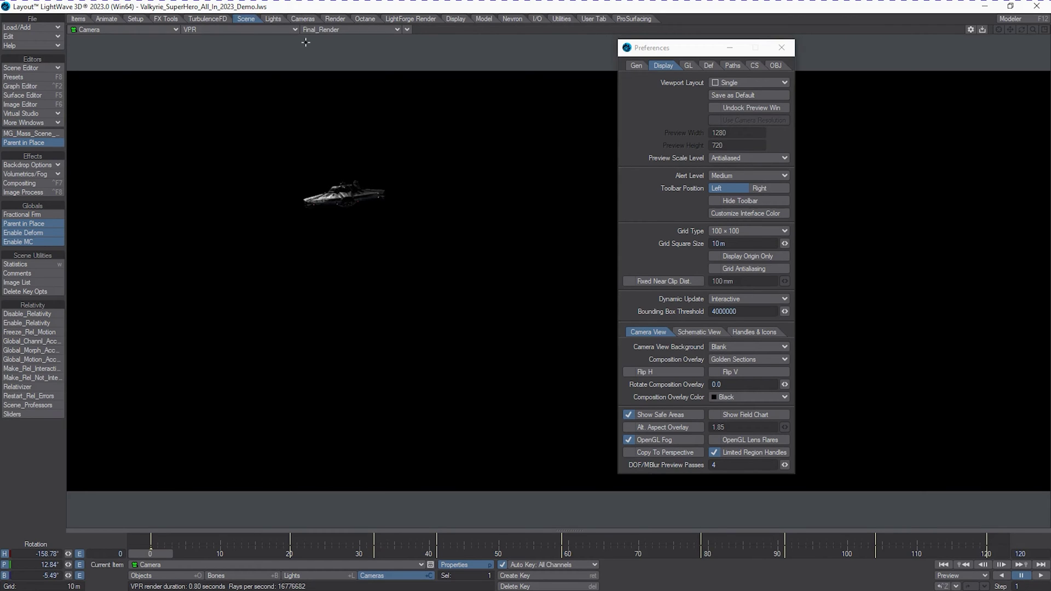
click(271, 30)
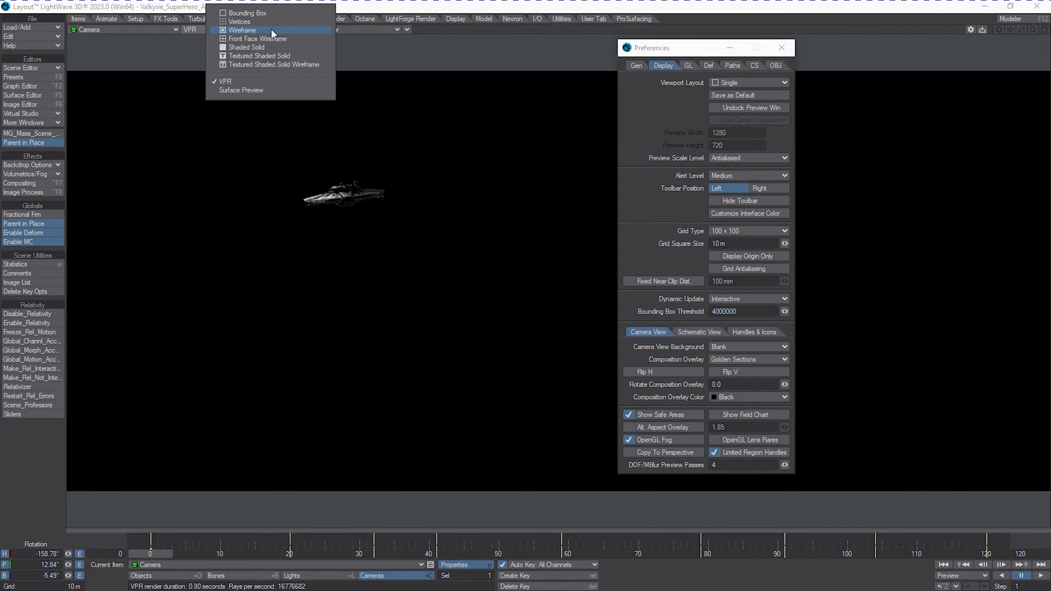
click(271, 30)
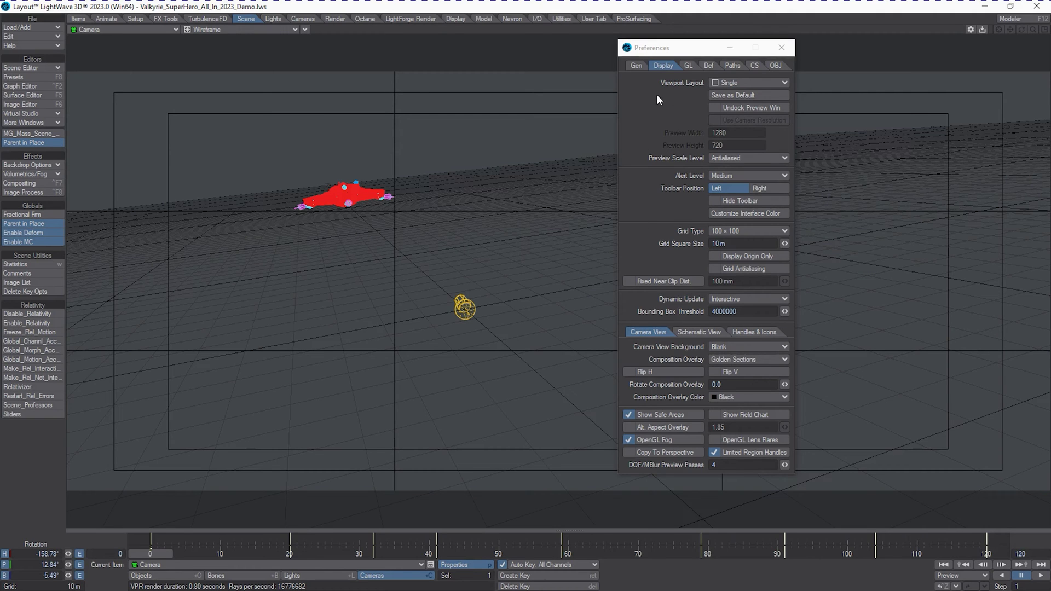
- Look through the OpenGL and General preference tabs, then return to Display
click(692, 64)
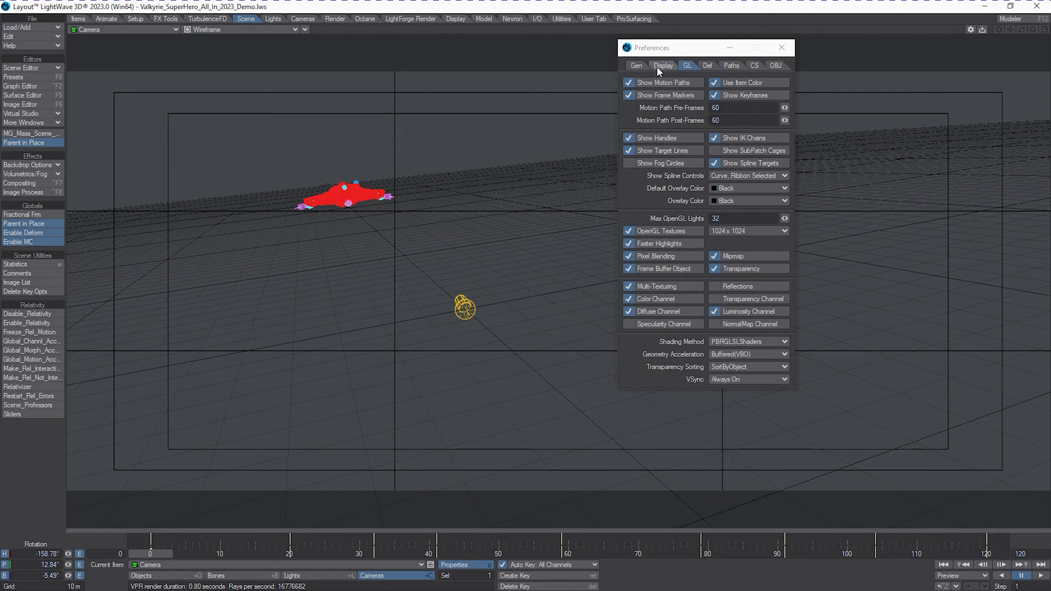
click(643, 65)
click(652, 65)
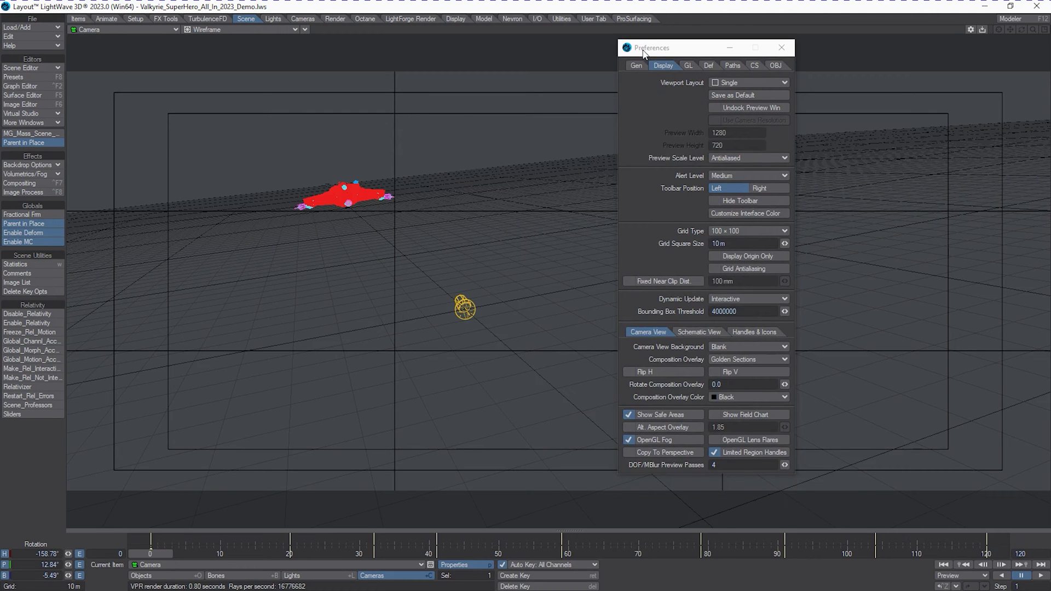
key(o)
key(o)
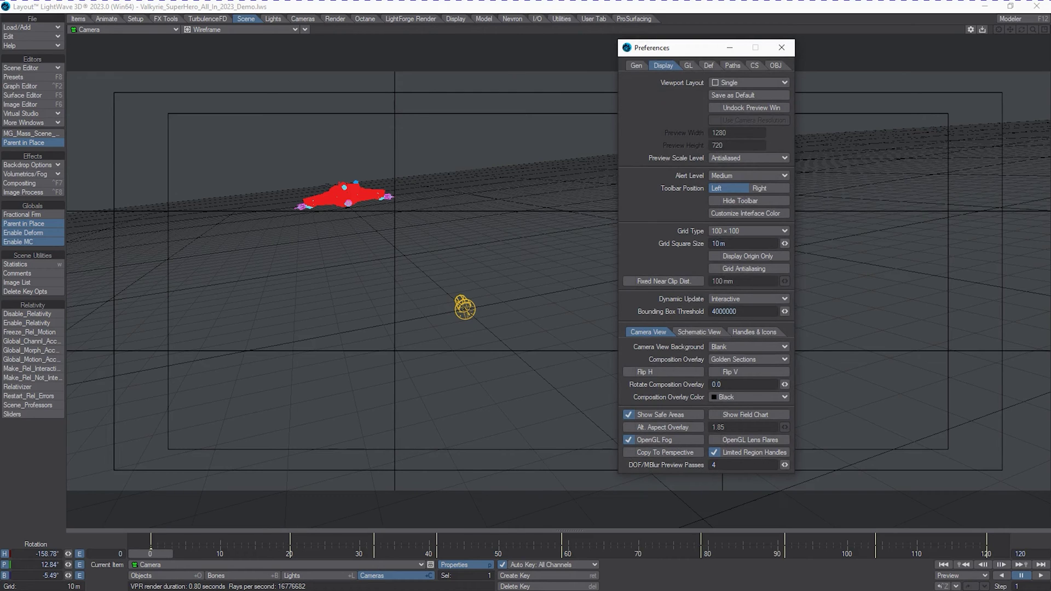
- Enable DOF/MBlur Preview in the viewport options, keeping wireframe shading
click(305, 29)
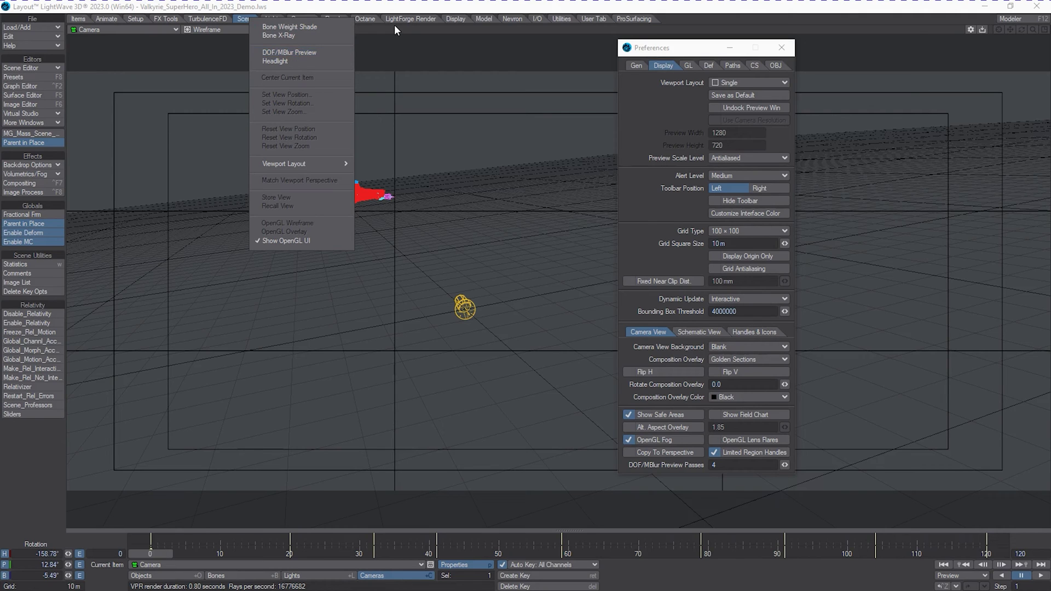
click(208, 30)
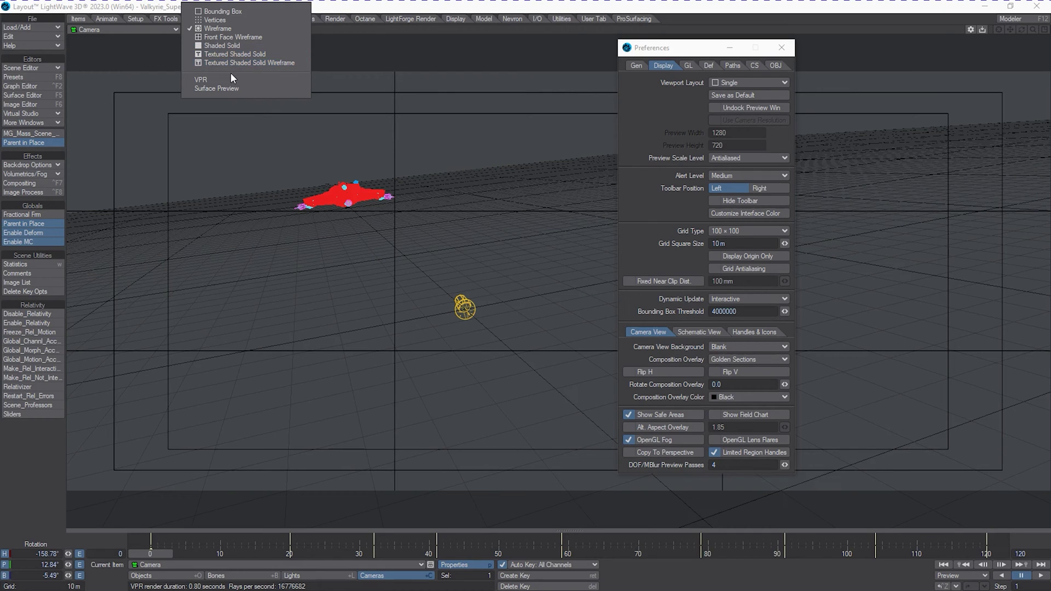
click(330, 29)
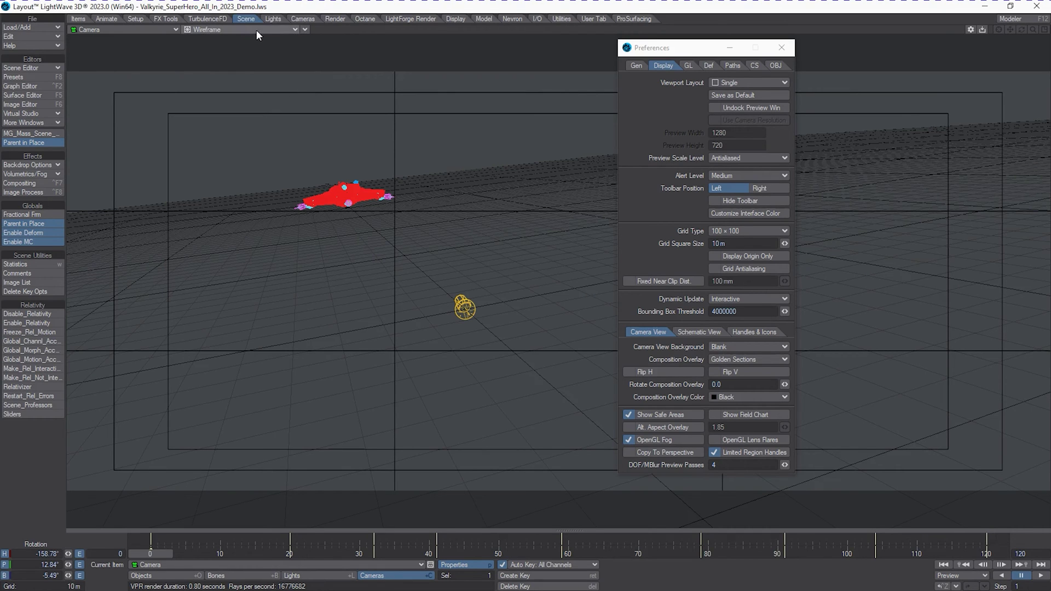
click(245, 18)
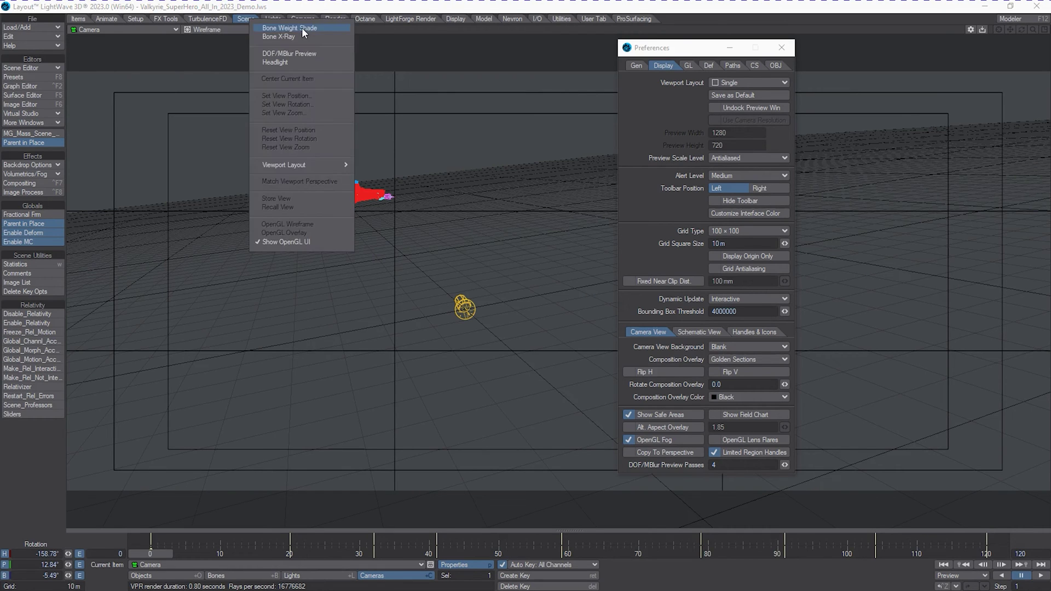
click(287, 53)
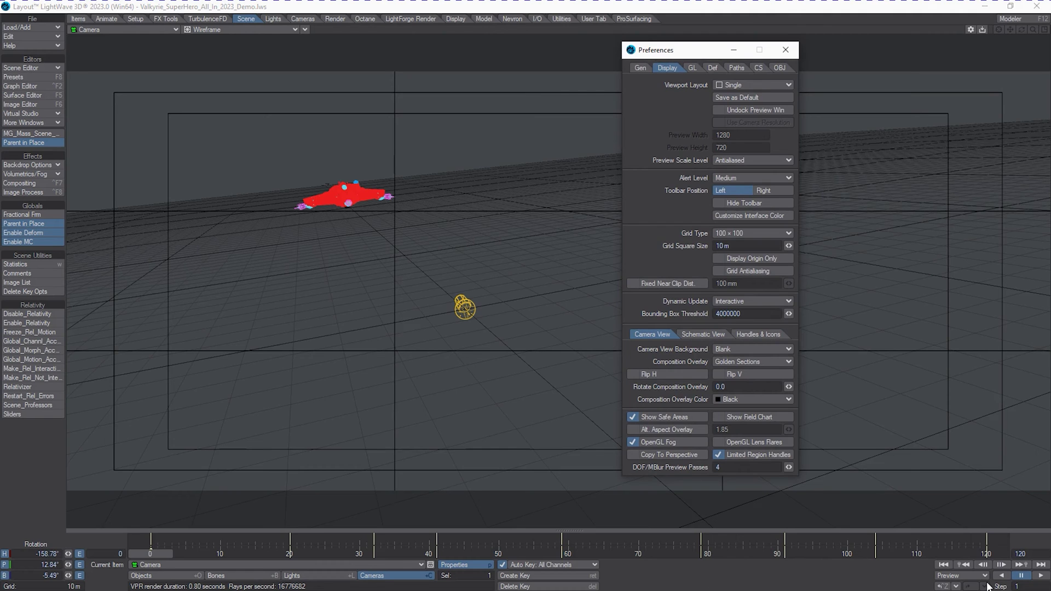
click(965, 575)
click(959, 530)
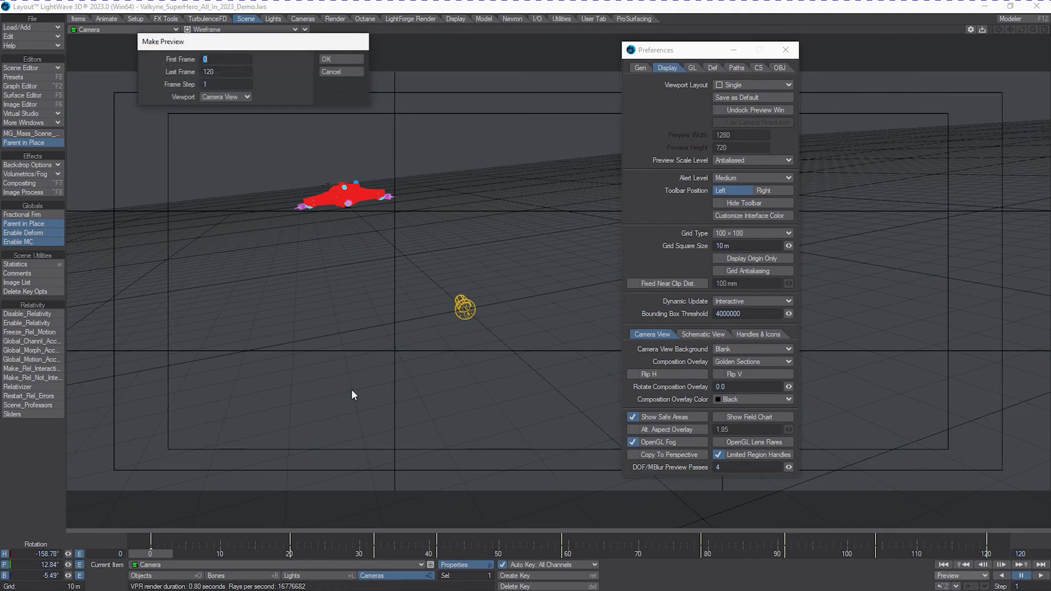
click(330, 58)
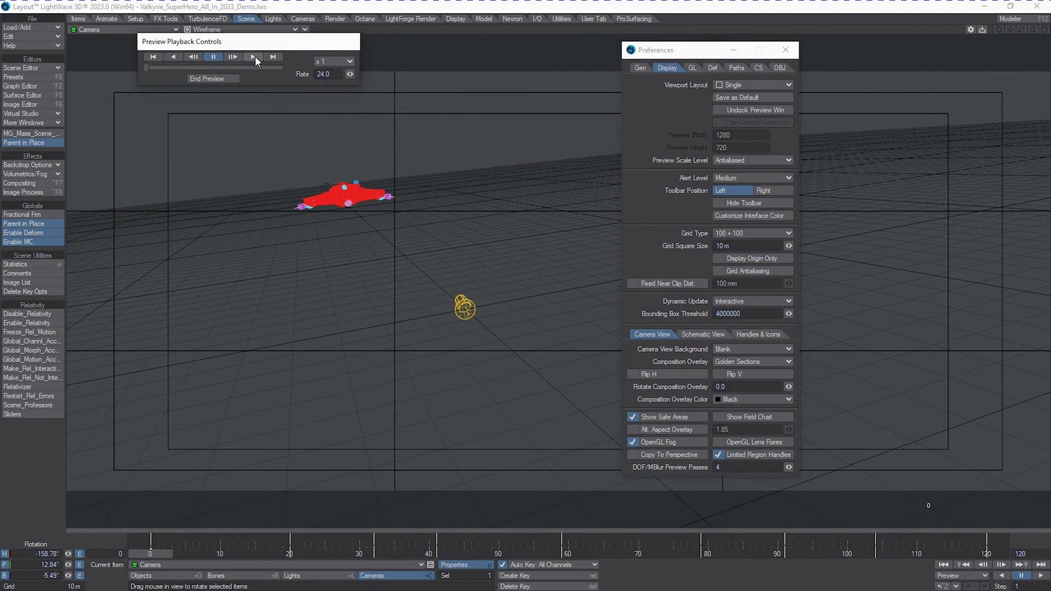
click(255, 55)
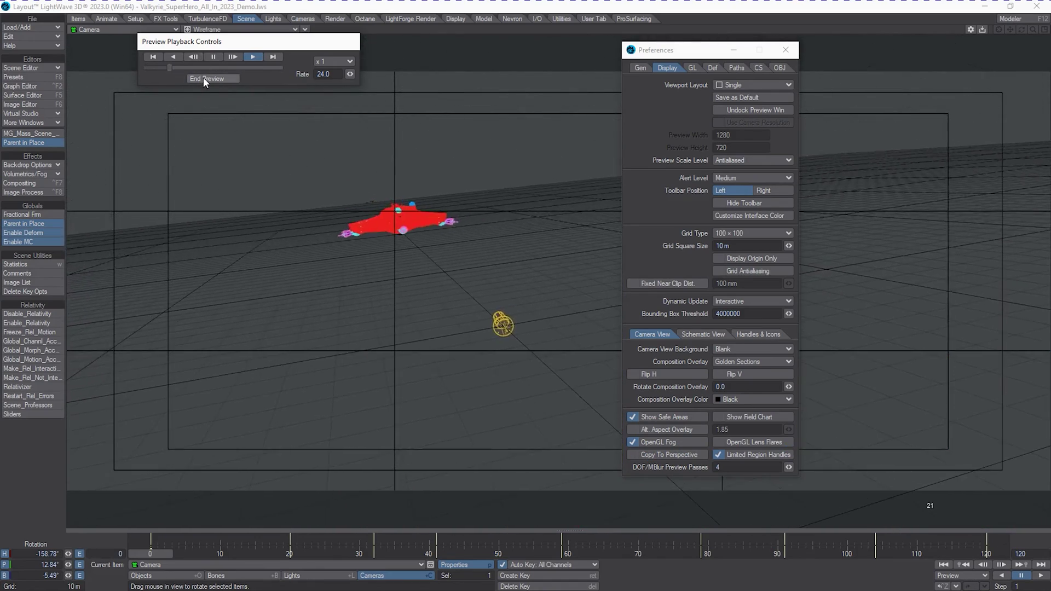
click(206, 78)
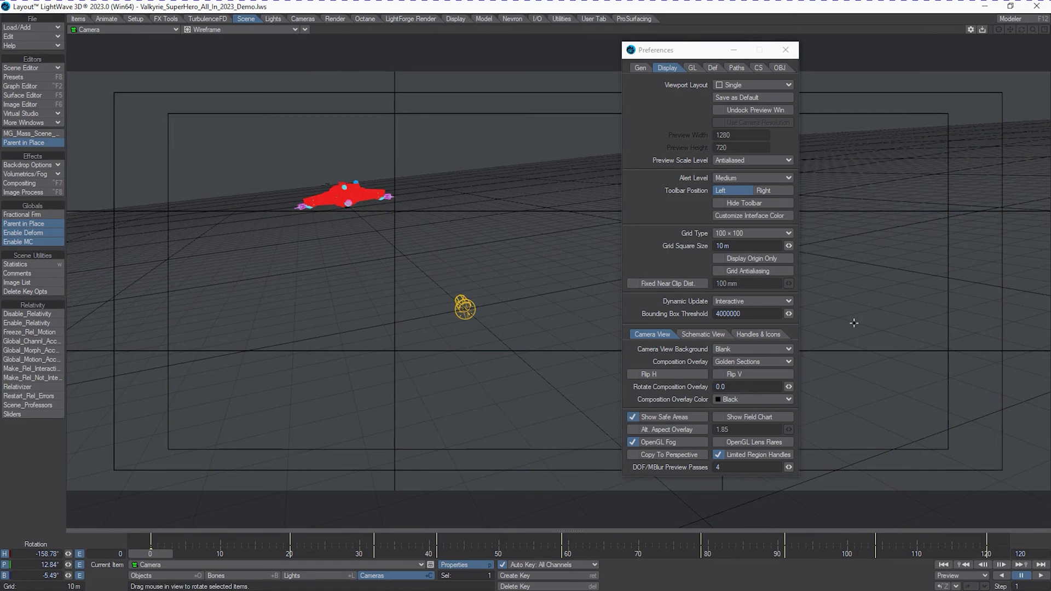
- Try DOF/MBlur Preview Passes of 9 and 20, checking frame 67, then reselect the value
click(739, 465)
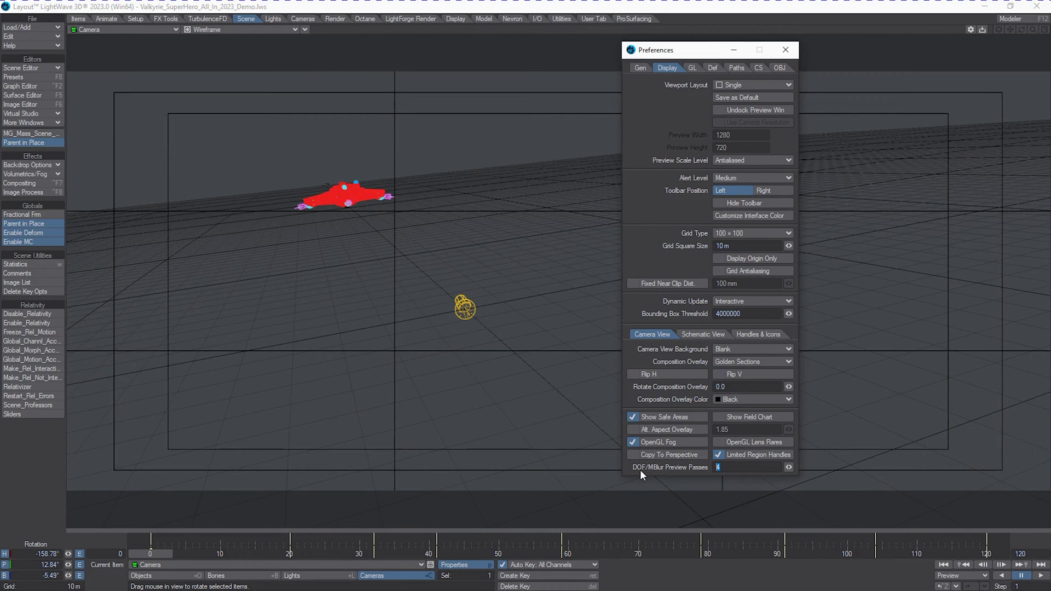
text(9)
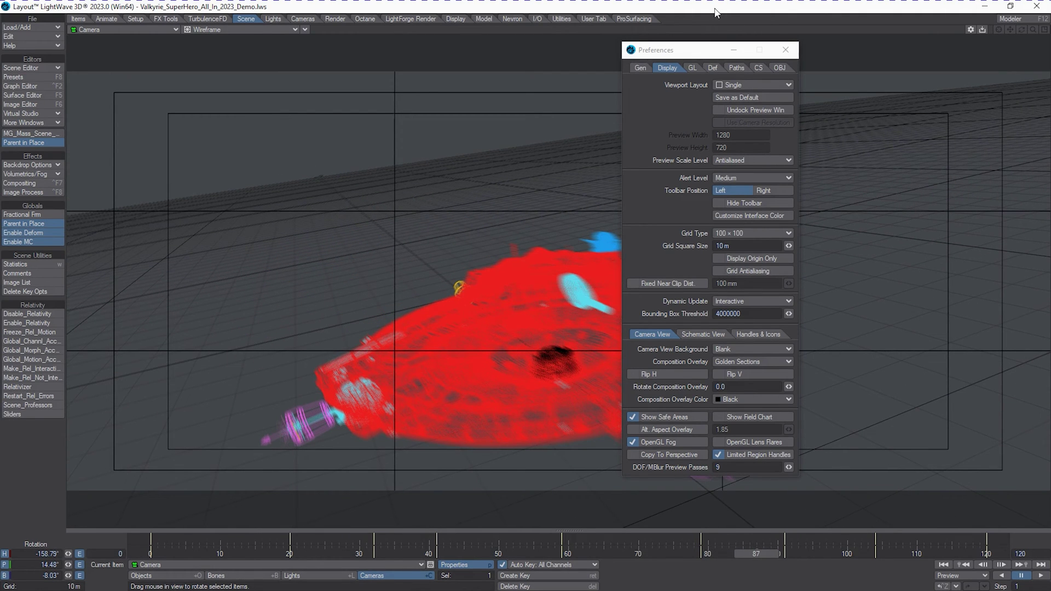
drag(695, 48, 822, 50)
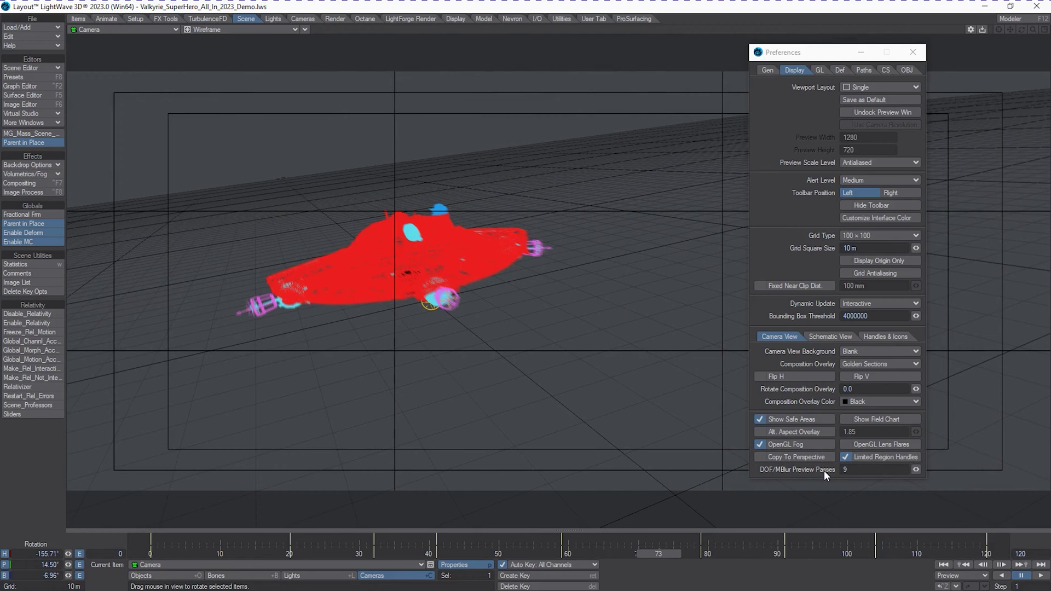
key(BackSpace)
text(20)
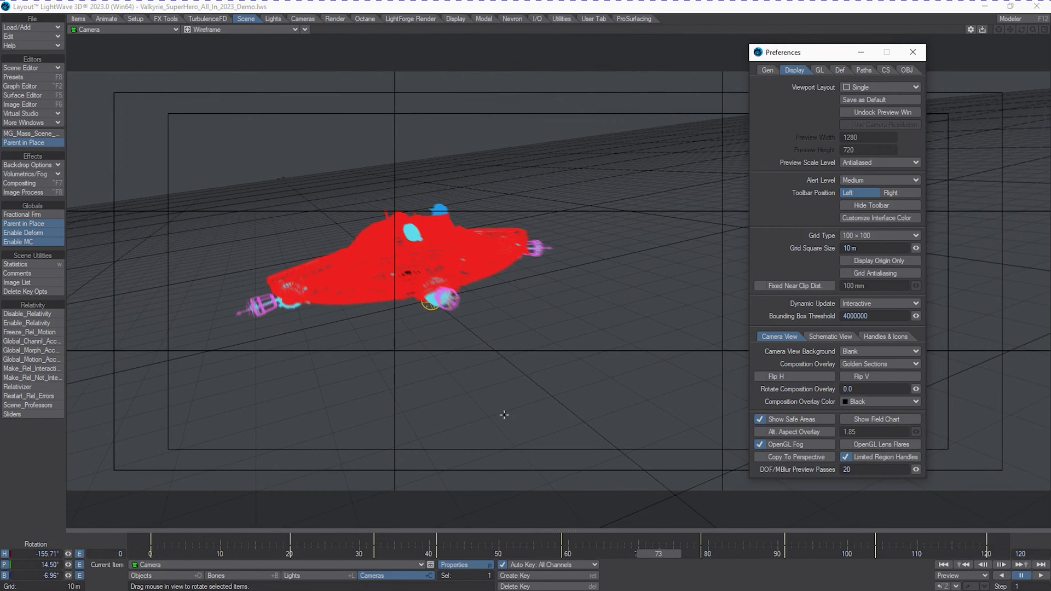
mouse_move(681, 551)
mouse_down()
mouse_move(639, 553)
mouse_move(675, 552)
mouse_move(665, 551)
mouse_up()
click(880, 471)
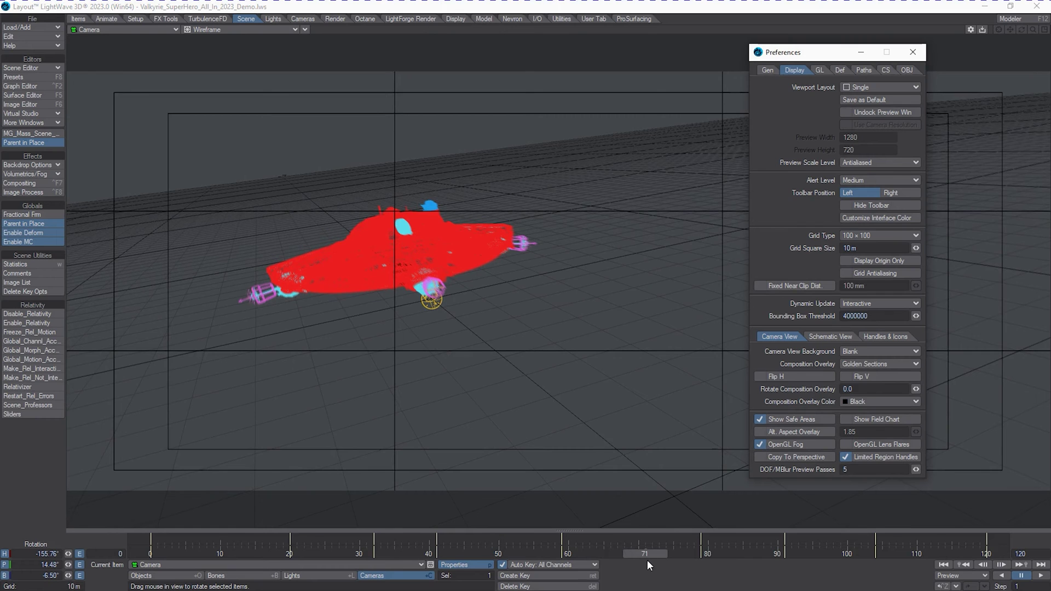
- Render a new 0–120 preview with 5 DOF/motion blur passes and play it back
mouse_move(647, 560)
mouse_down()
mouse_move(687, 549)
mouse_move(648, 556)
mouse_up()
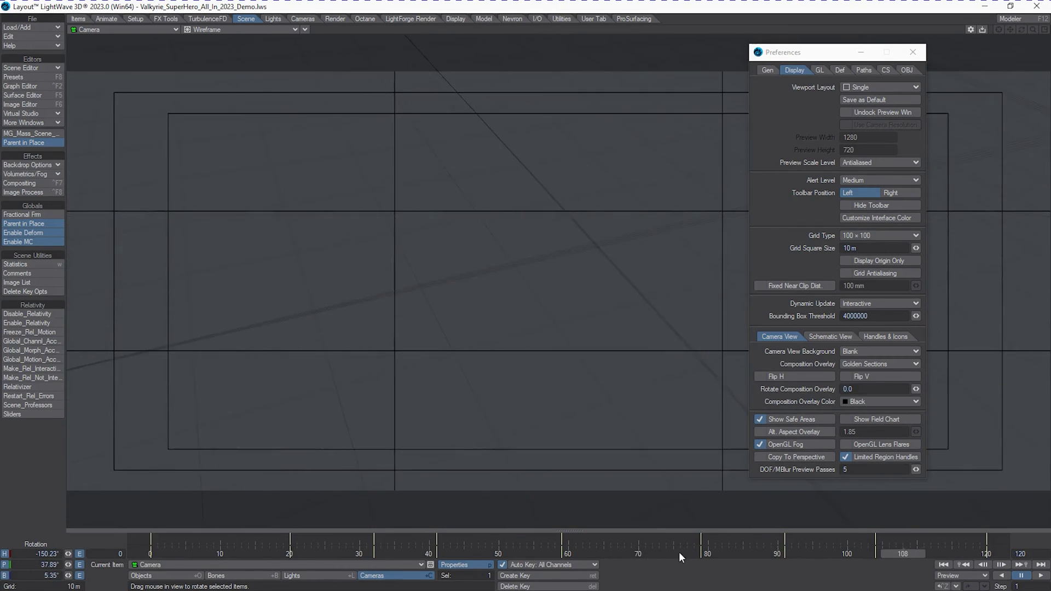
click(964, 572)
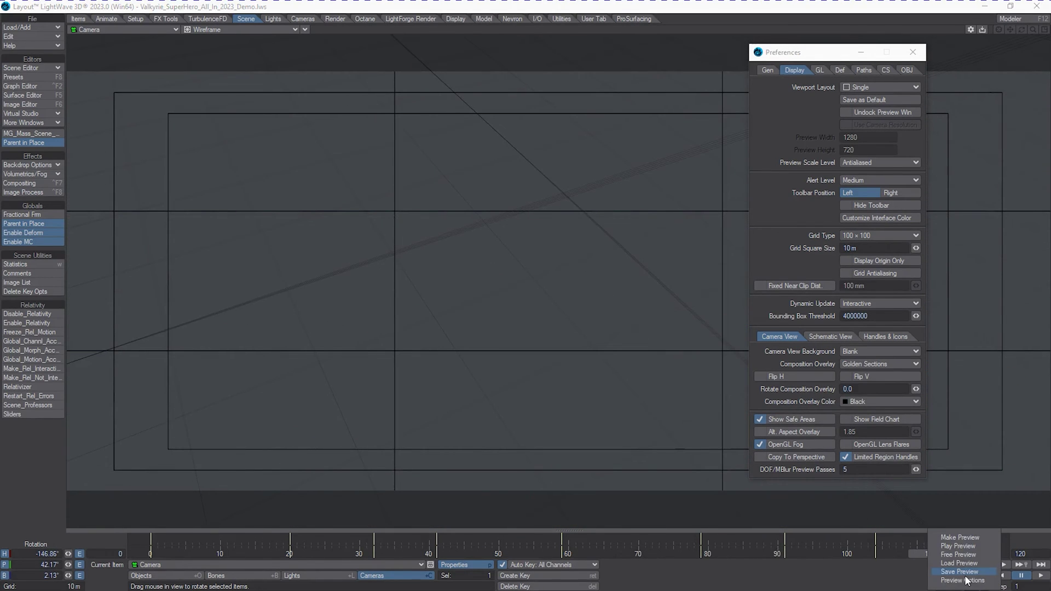
click(962, 540)
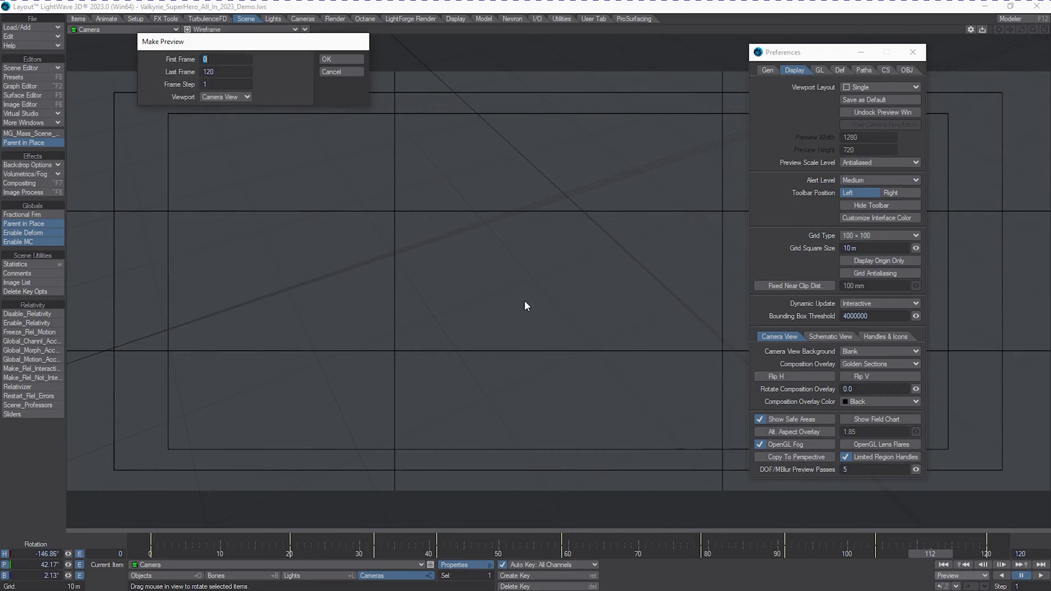
click(324, 58)
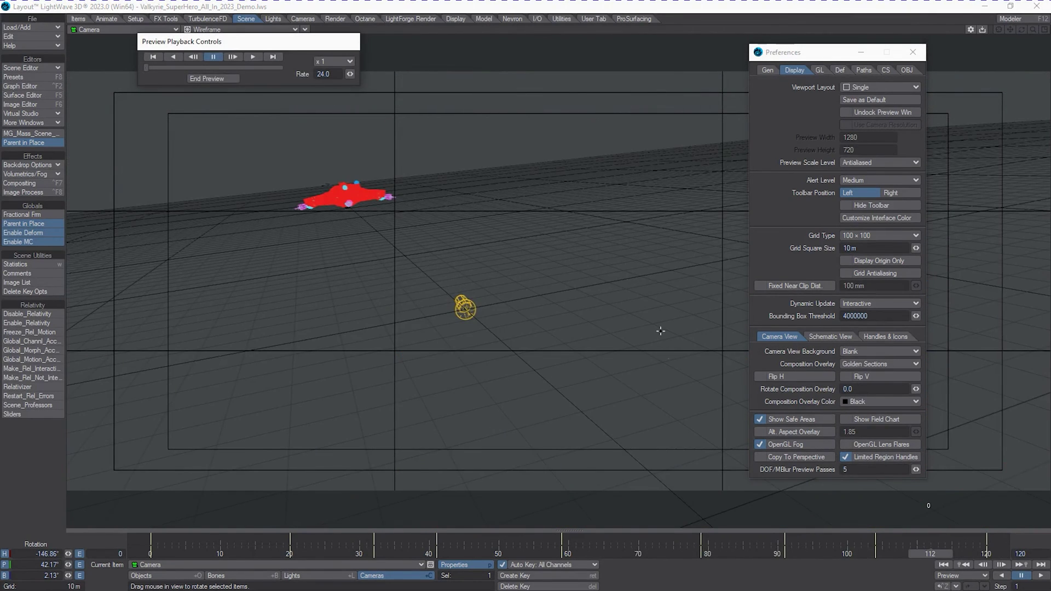
click(253, 56)
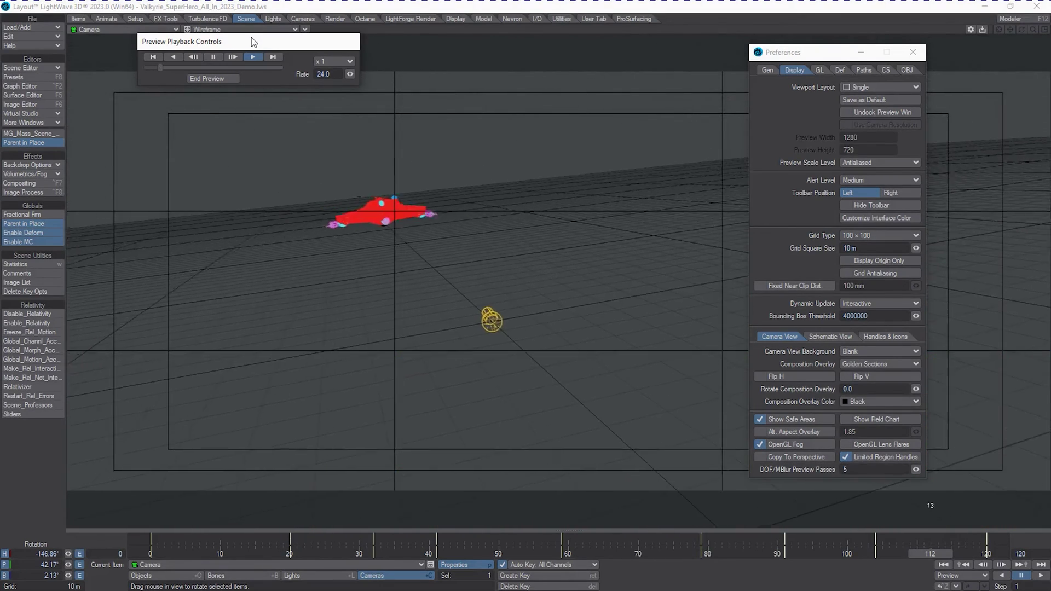
drag(251, 39, 233, 61)
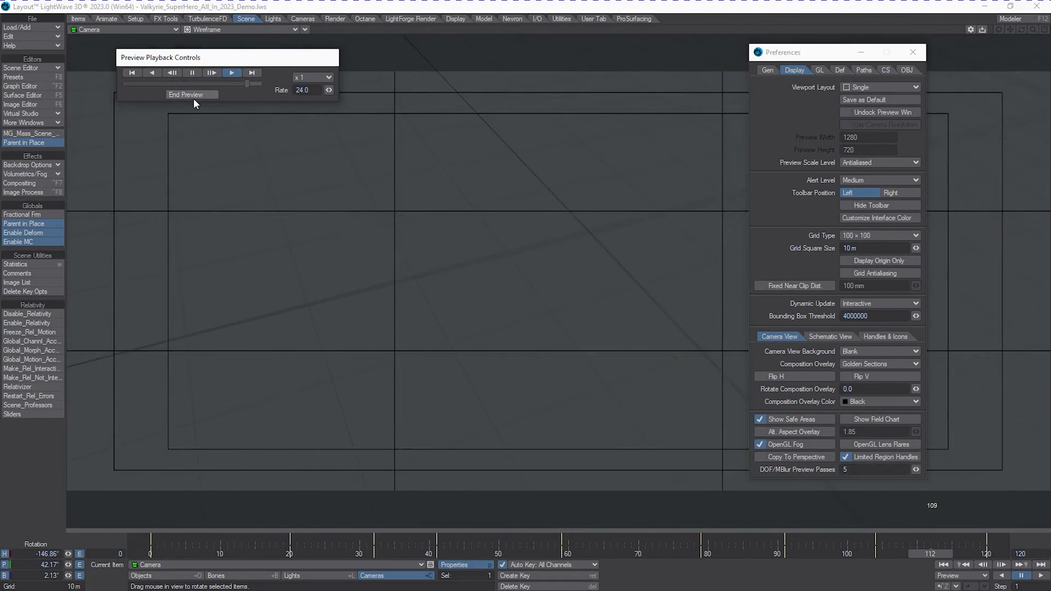
- End the preview playback, open Camera Properties and close Preferences
click(196, 93)
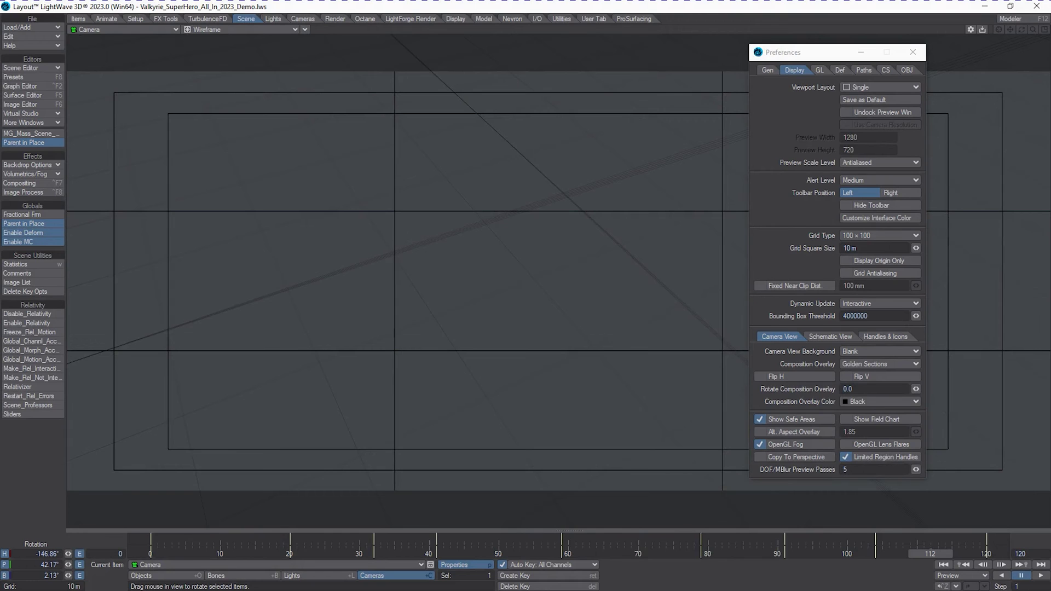
key(p)
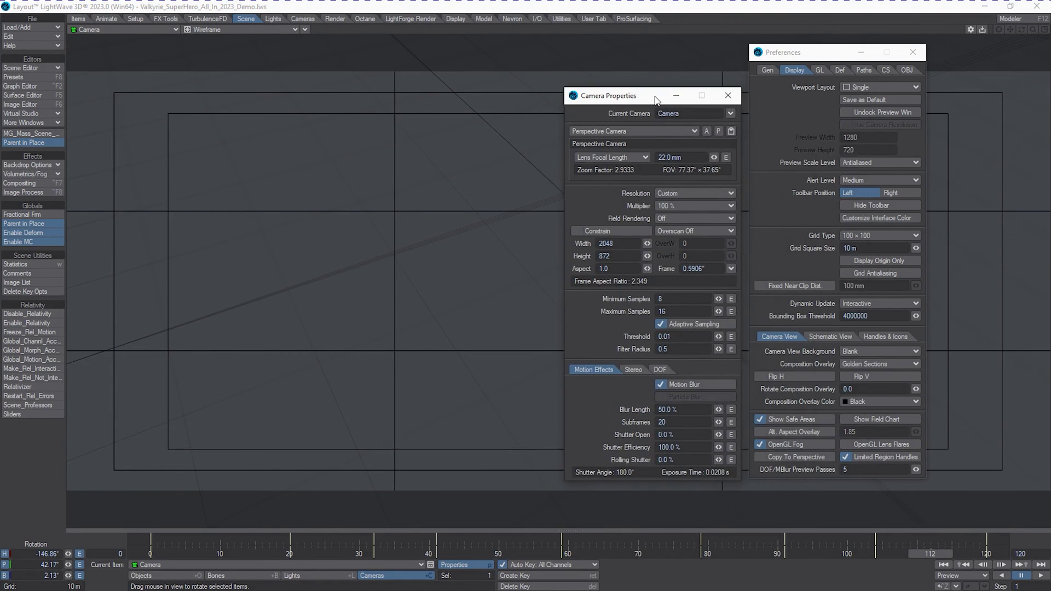
key(o)
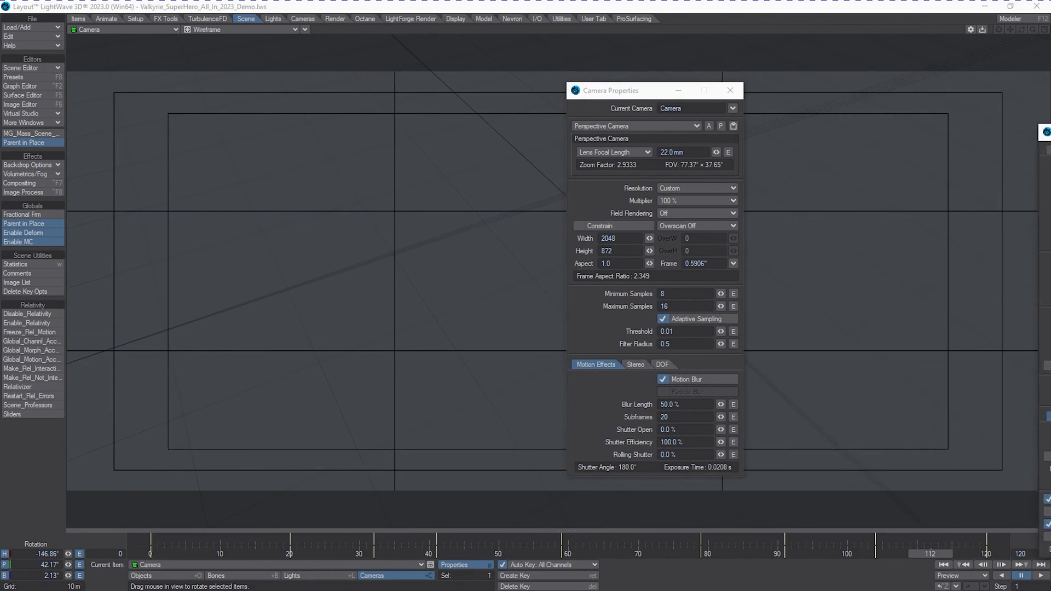
- Turn off DOF/MBlur Preview so the ship shows as a sharp wireframe
click(302, 31)
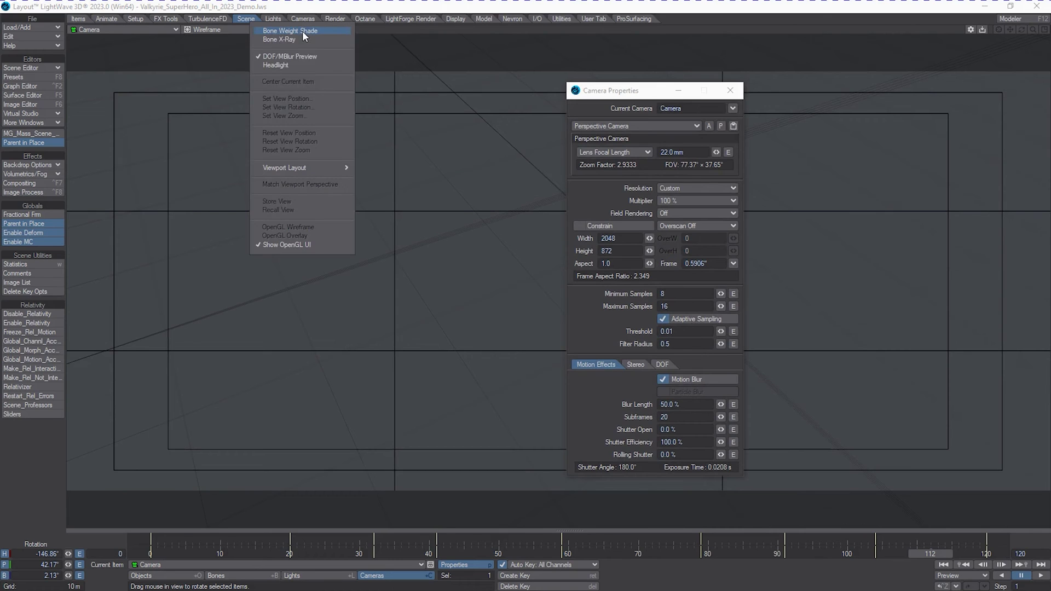
click(303, 59)
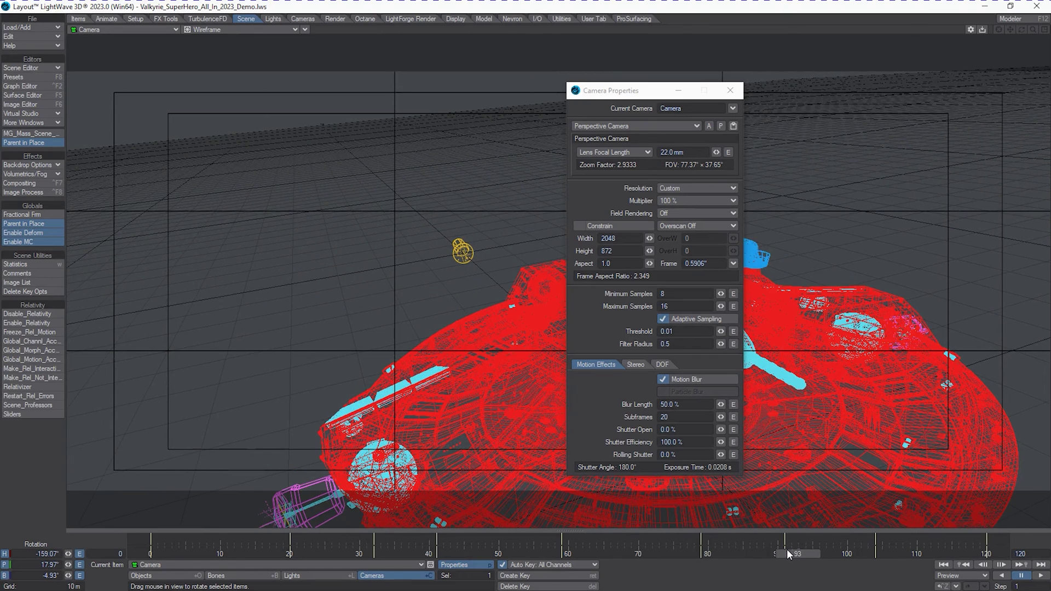
drag(629, 91, 811, 77)
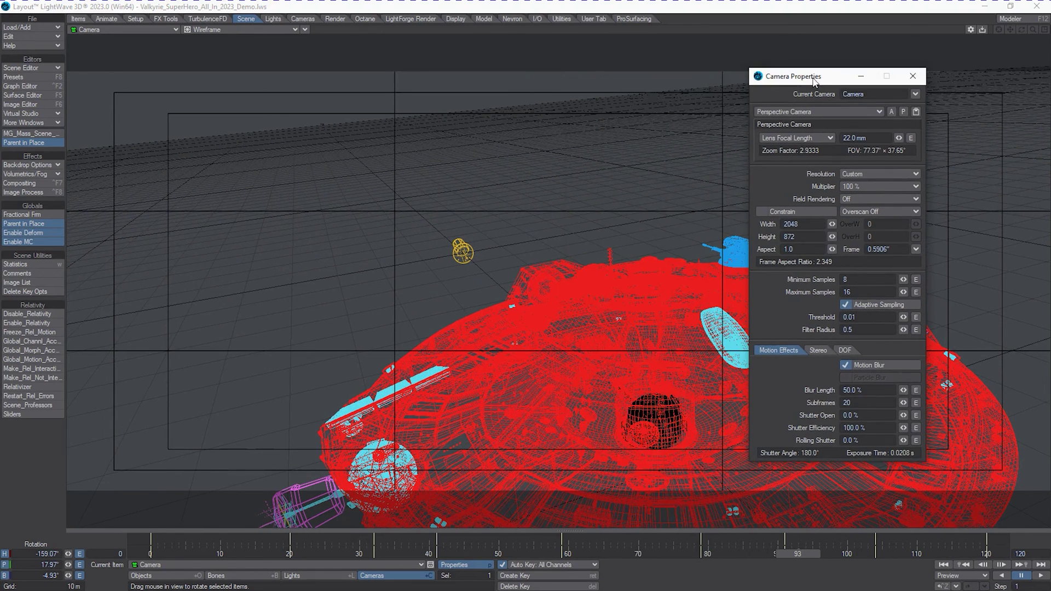
- Switch the viewport render style to VPR and set motion blur Subframes to 10
click(269, 31)
click(263, 77)
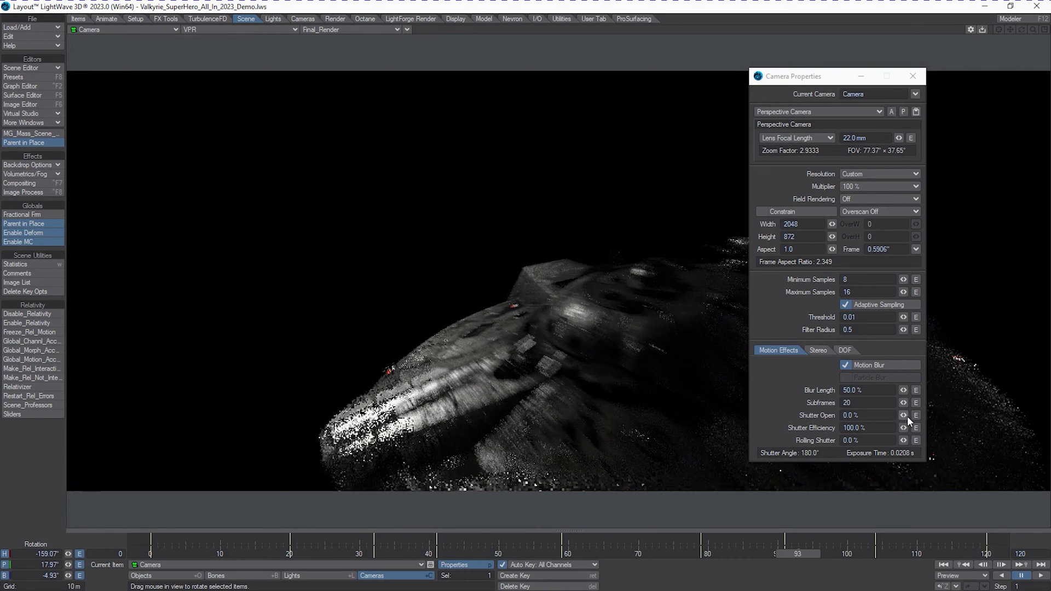
click(853, 390)
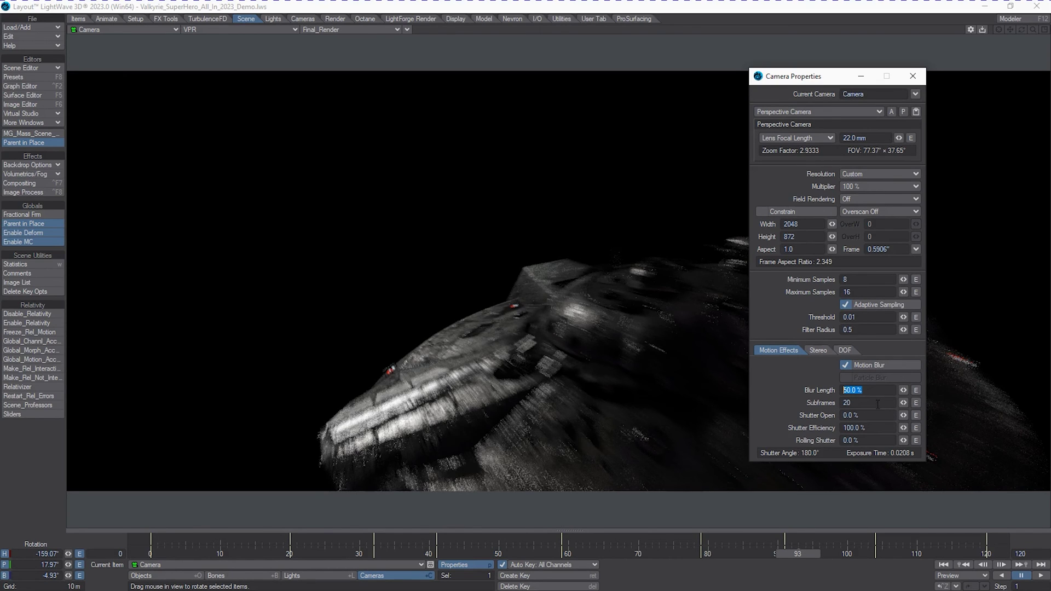
key(Tab)
text(10)
key(Tab)
key(Tab)
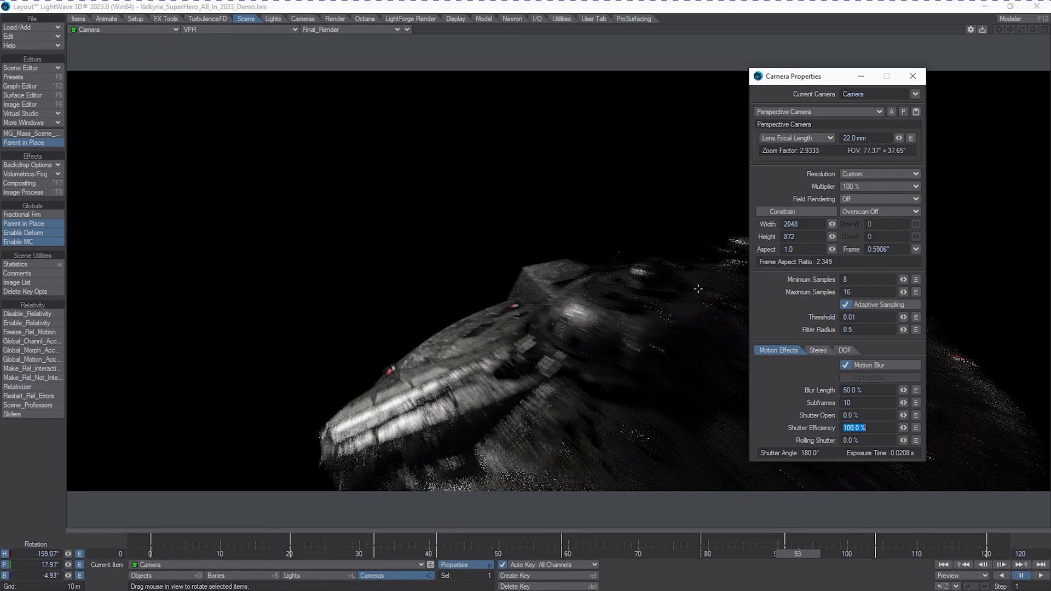
- Set the camera Blur Length to 500%, giving an 1800° shutter angle
click(876, 390)
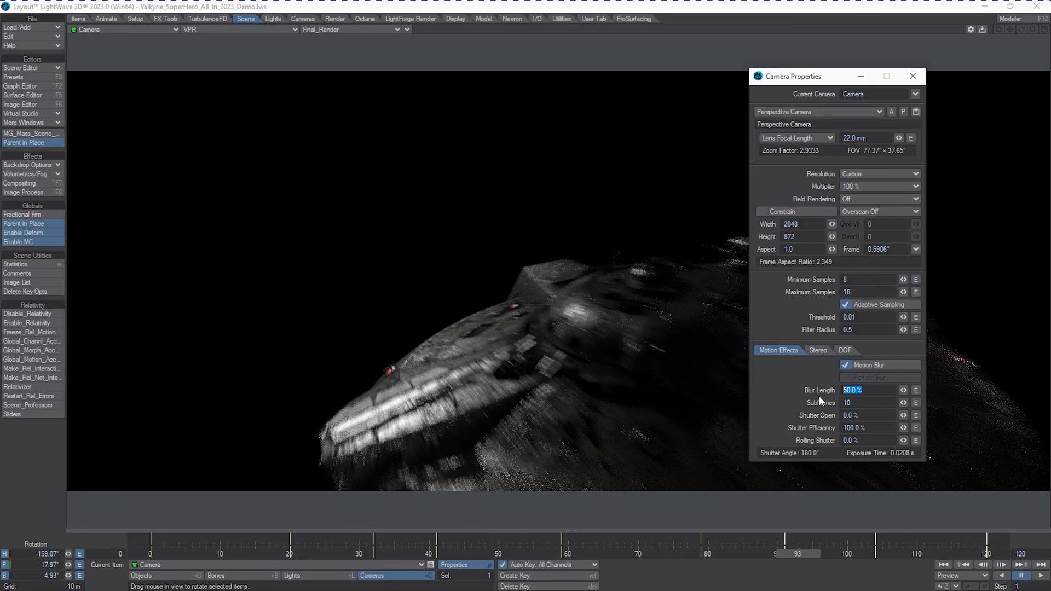
key(BackSpace)
text(-50)
key(Tab)
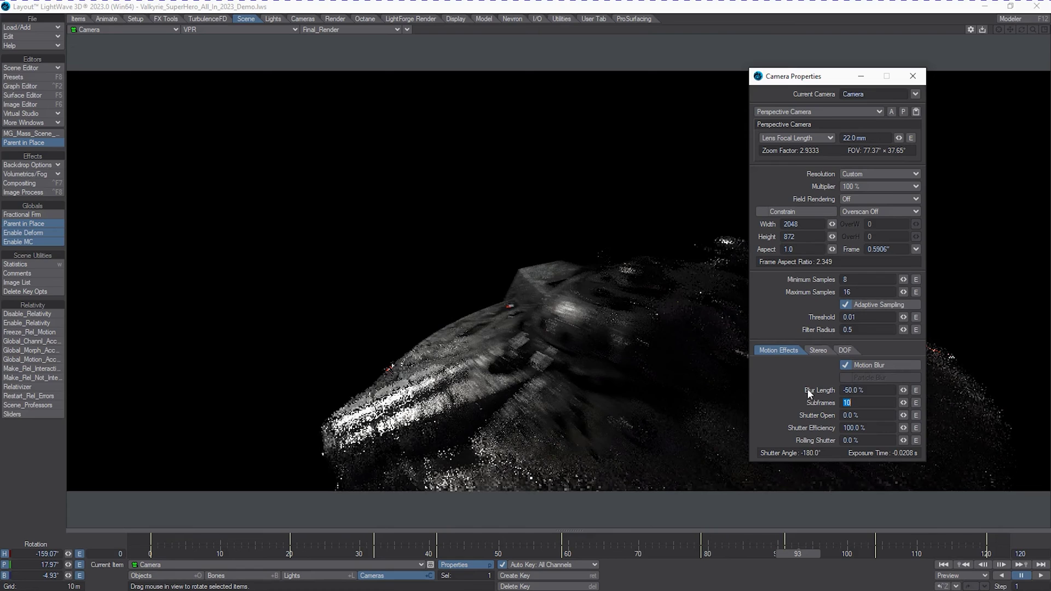
key(shift+Tab)
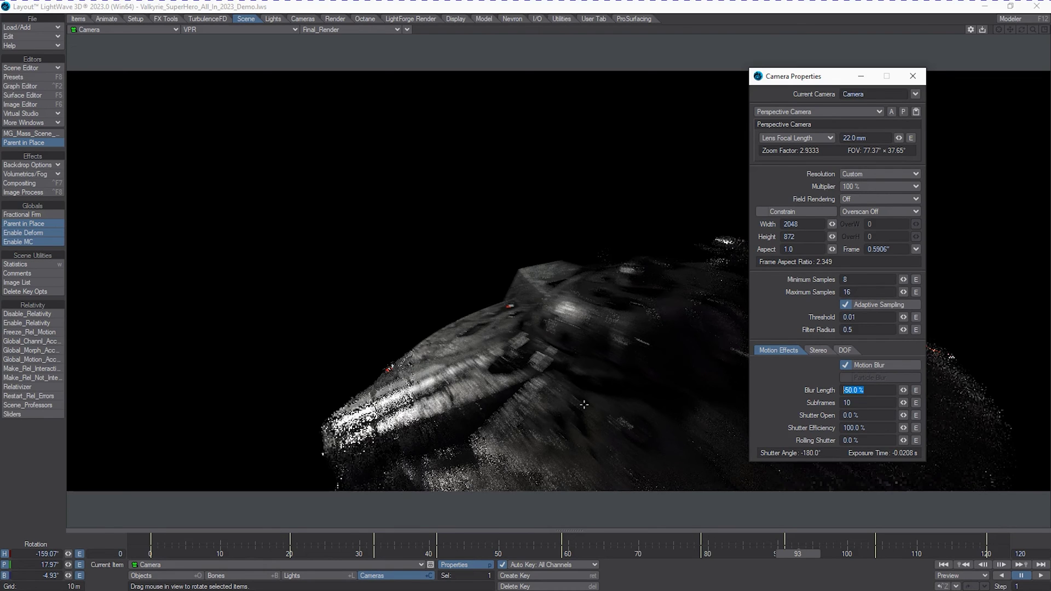
text(500)
key(Tab)
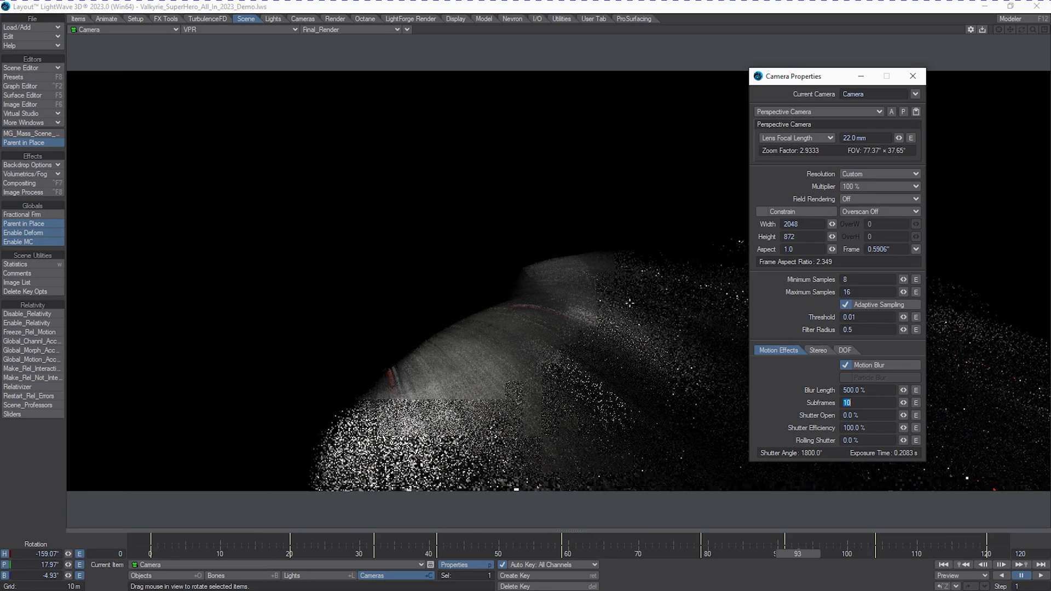
drag(781, 77, 160, 62)
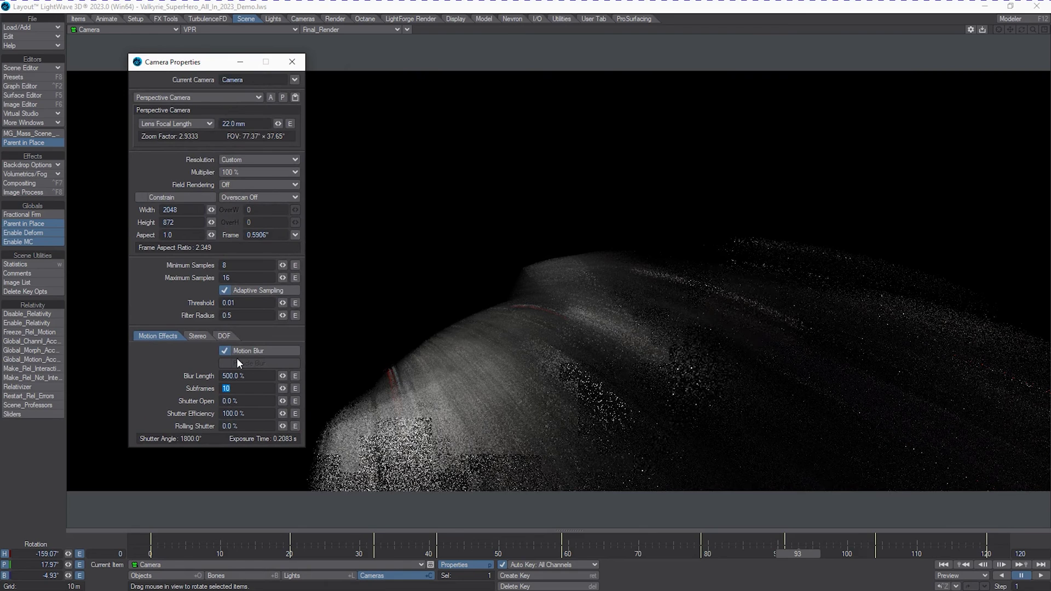
- Set the camera's Minimum Samples to 16, matching the maximum samples
click(230, 265)
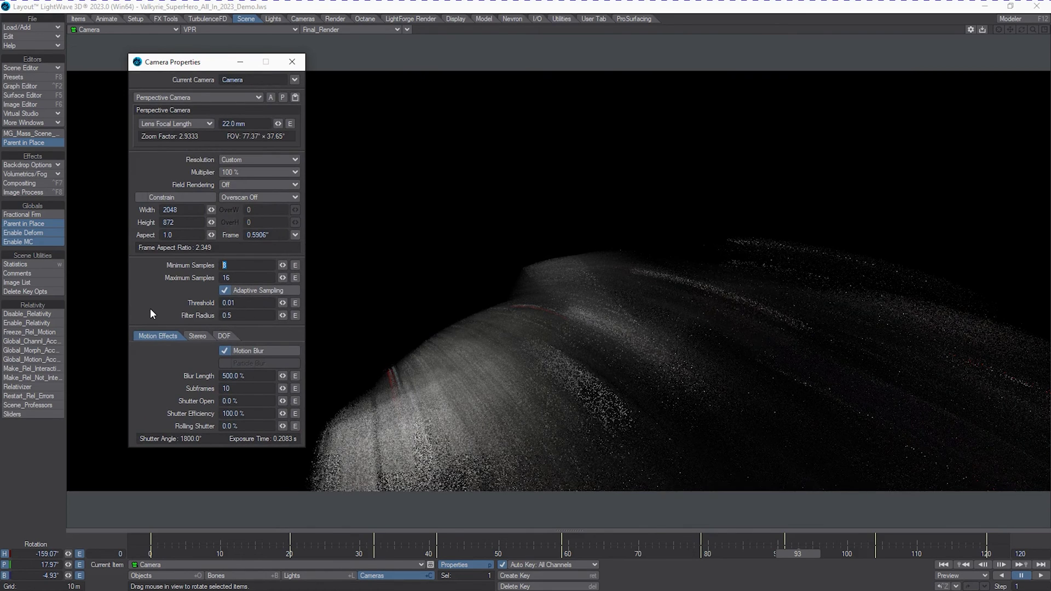
text(16)
key(Tab)
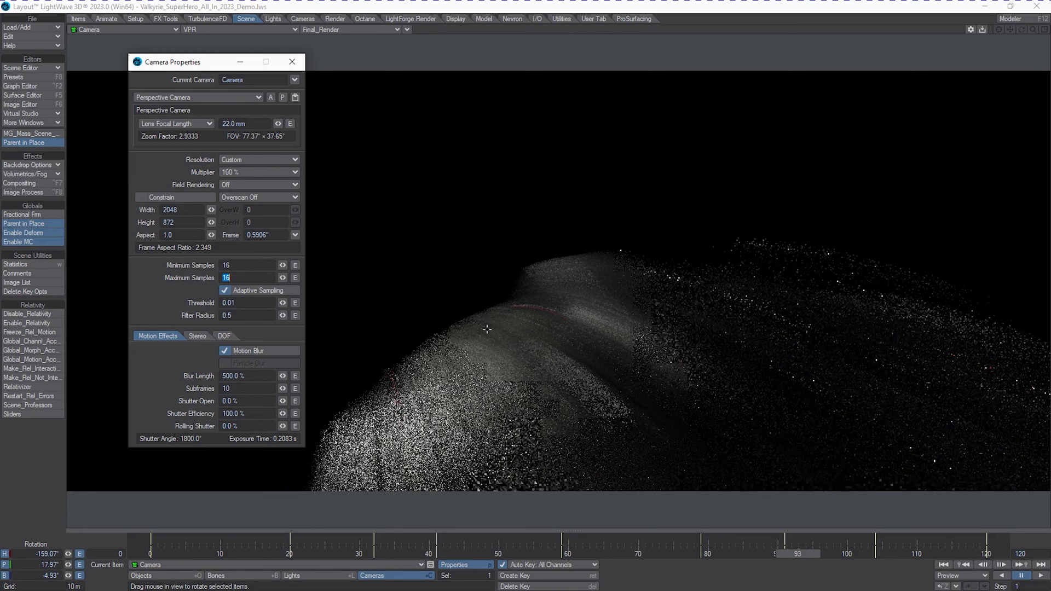
click(239, 390)
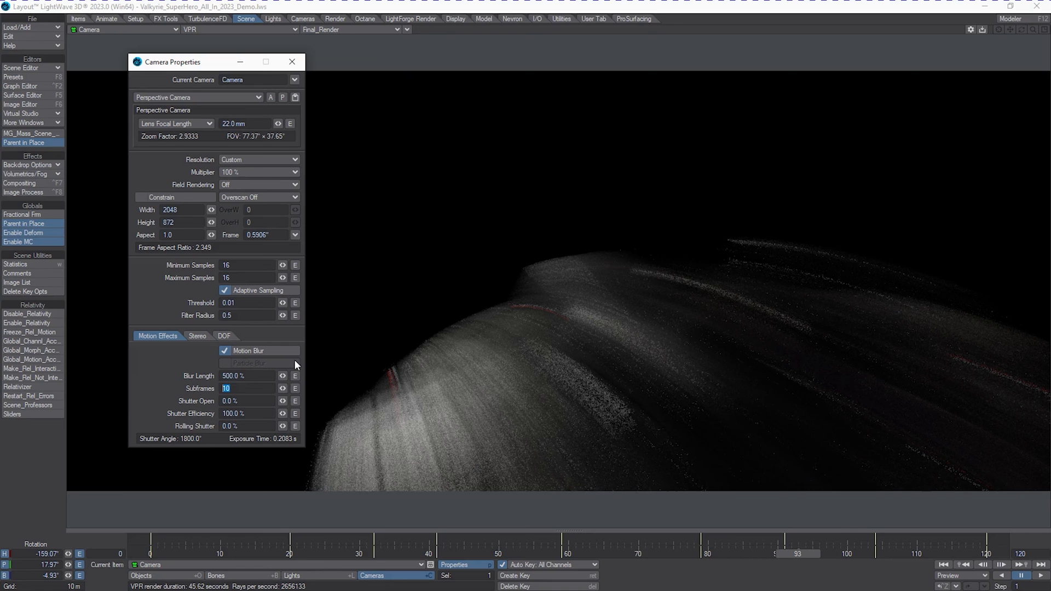
- Set Blur Length to 38% with 20 subframes and jump to frame 86
click(231, 377)
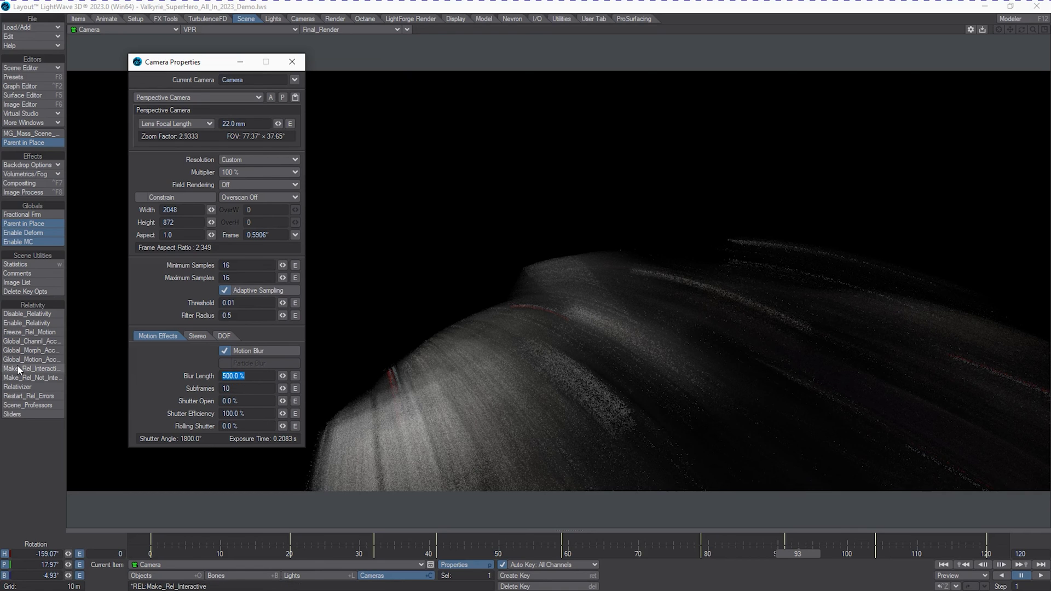
text(50)
key(Tab)
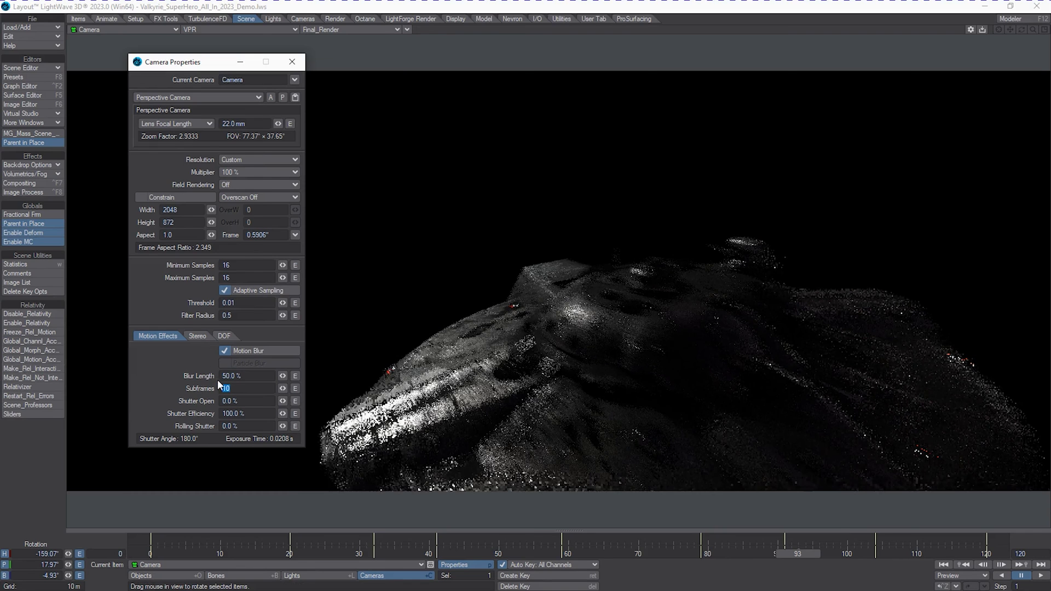
click(241, 378)
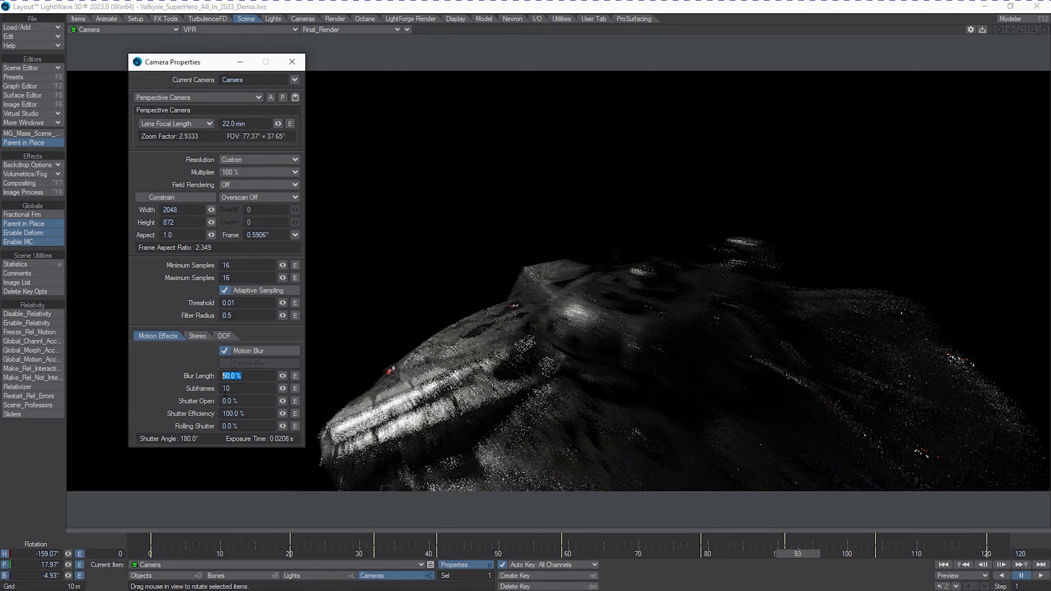
text(38)
key(Tab)
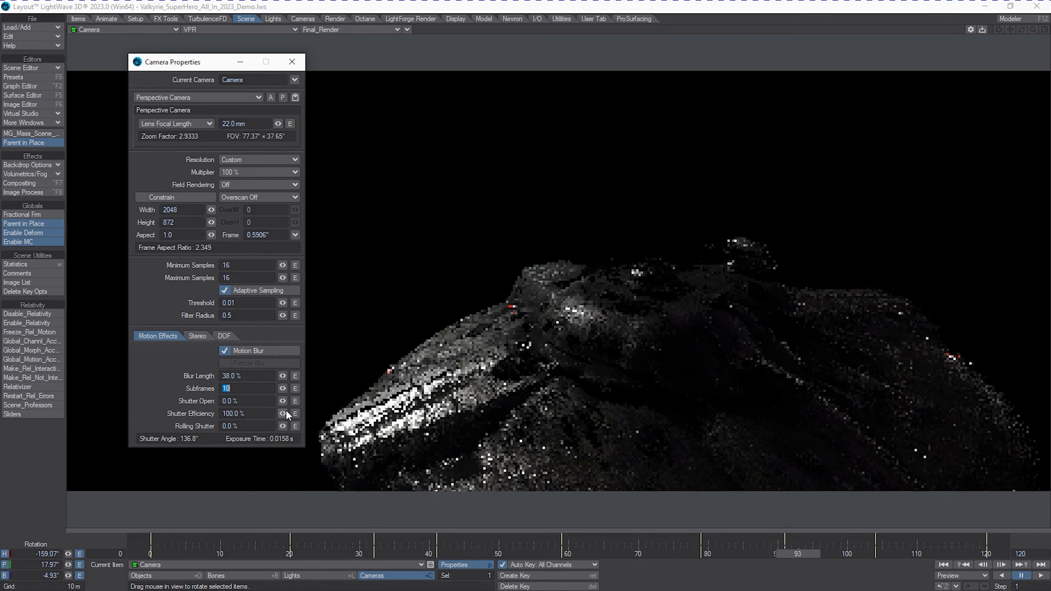
text(20)
key(Tab)
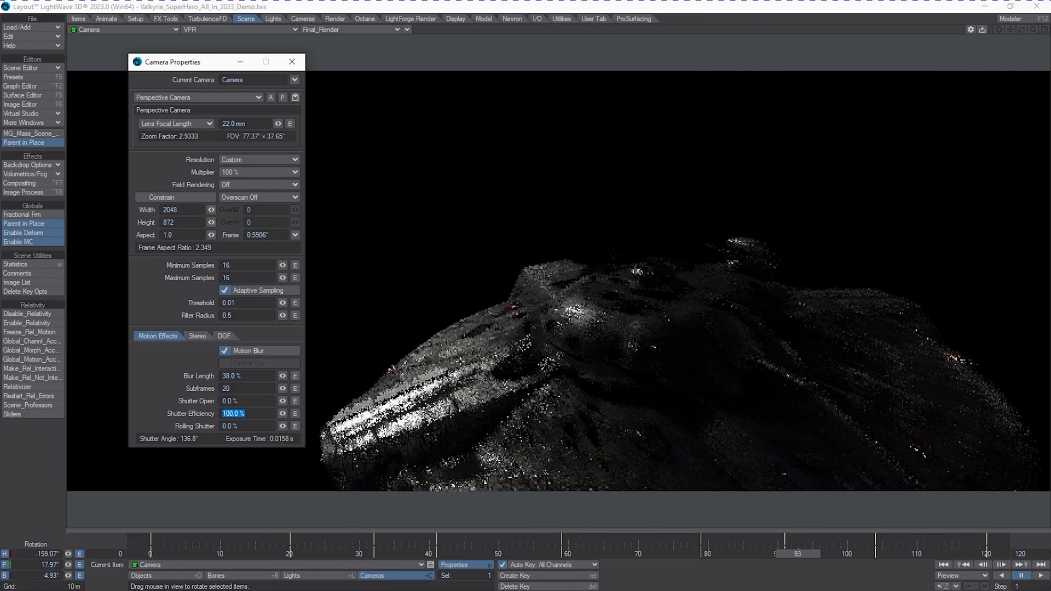
click(750, 554)
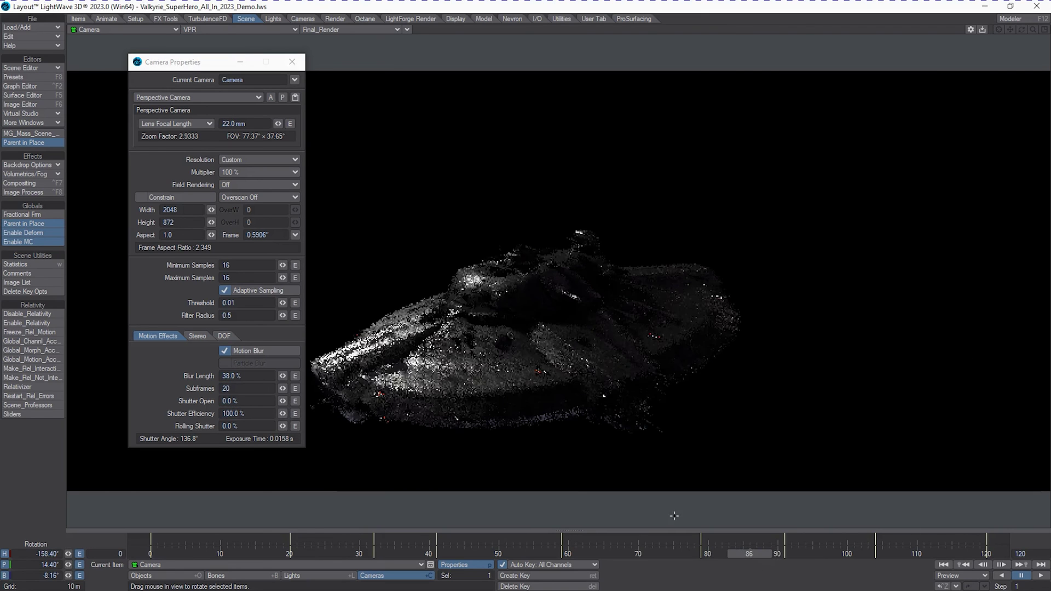
drag(175, 65, 132, 67)
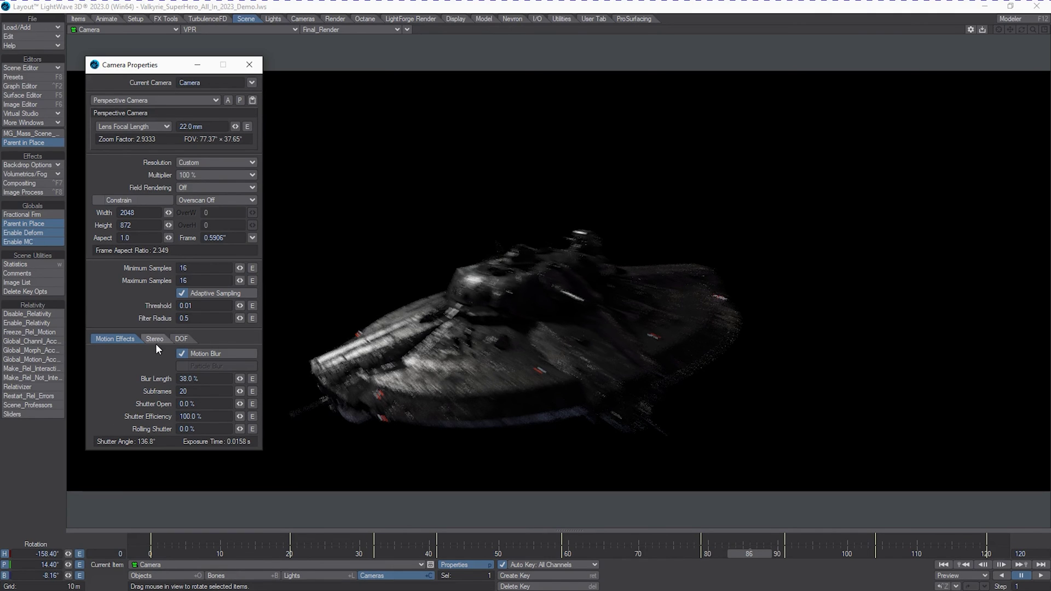
- Re-enable Depth of Field on the DOF tab with a 1 m focal distance
click(182, 339)
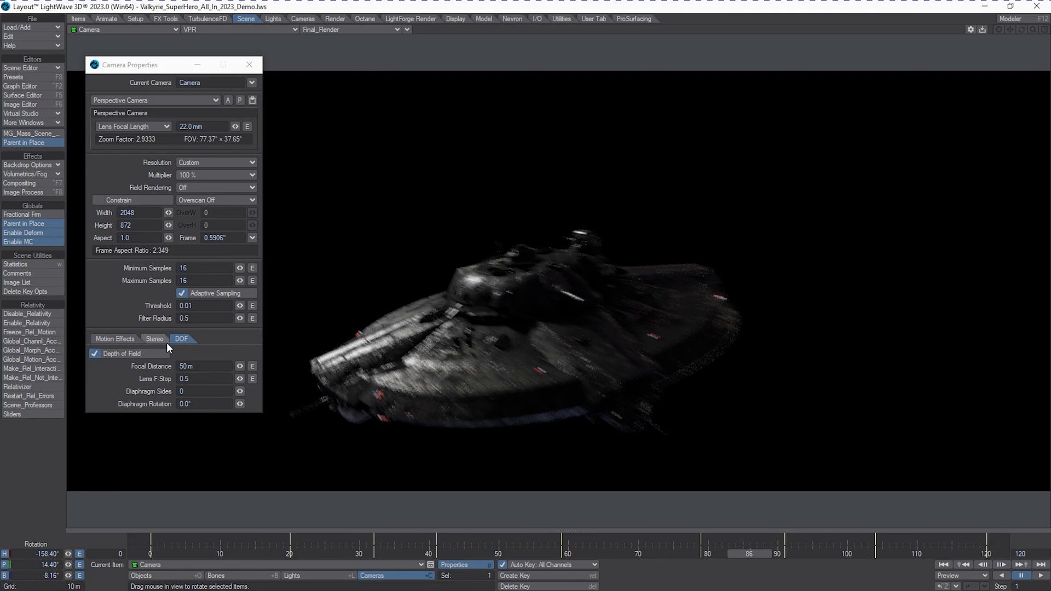
click(104, 352)
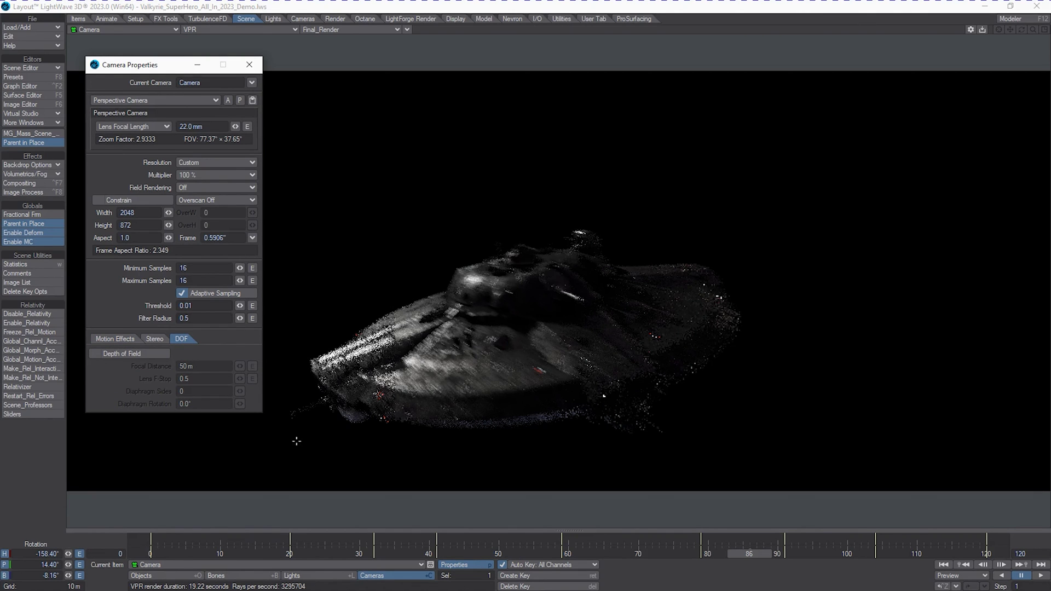
click(114, 338)
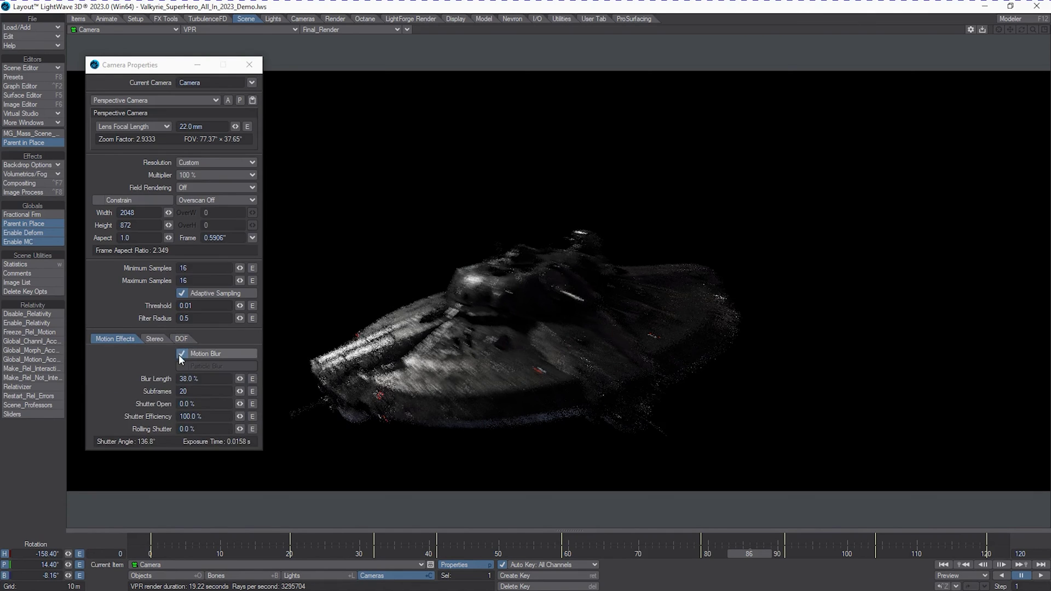
click(182, 339)
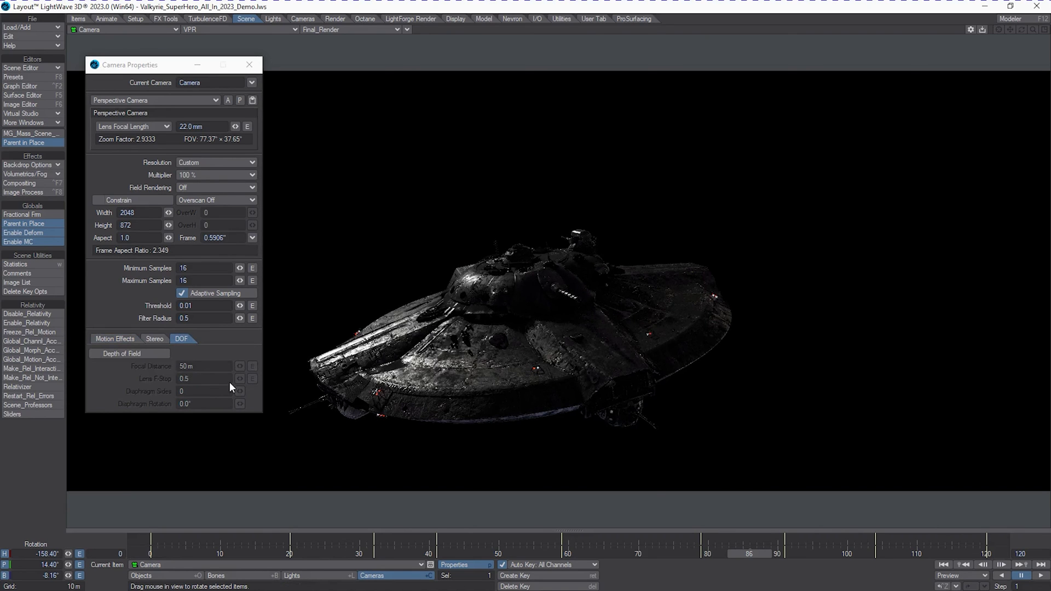
click(135, 353)
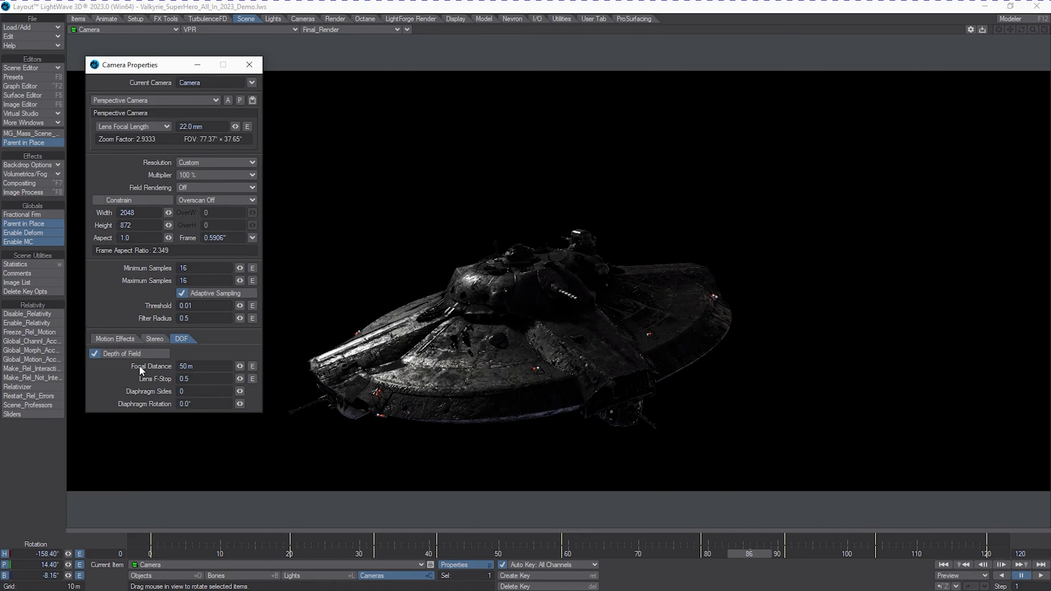
click(222, 367)
text(1)
key(Tab)
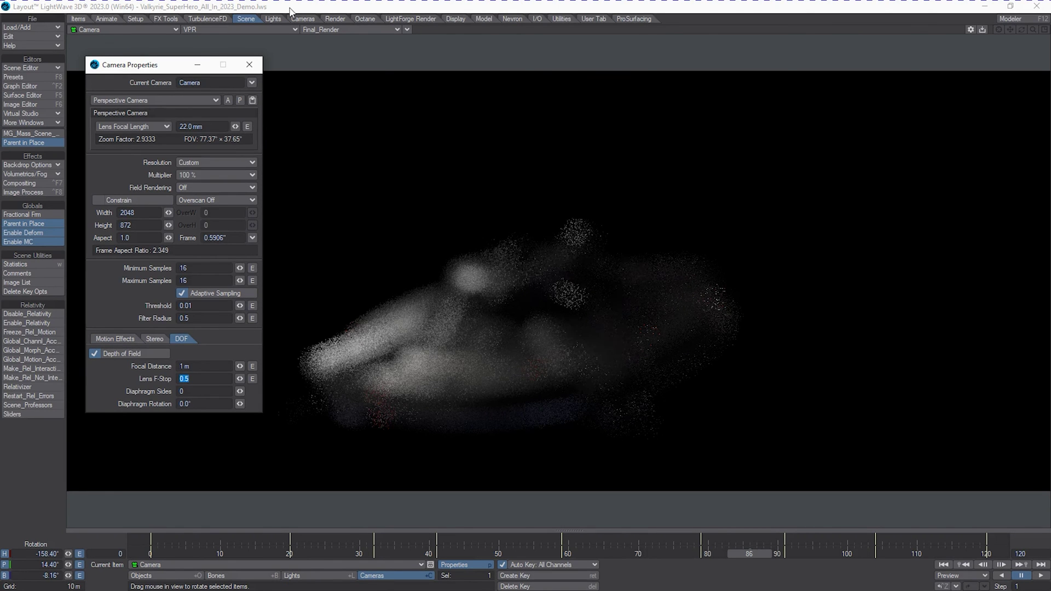
- Switch the viewport to Wireframe with DOF/MBlur Preview turned on
click(236, 31)
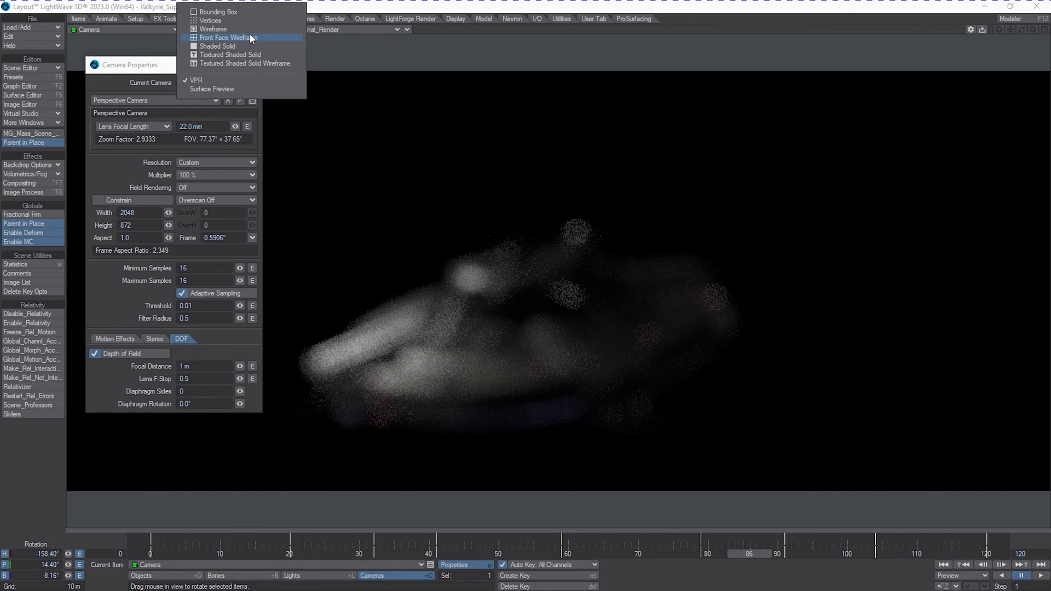
click(248, 30)
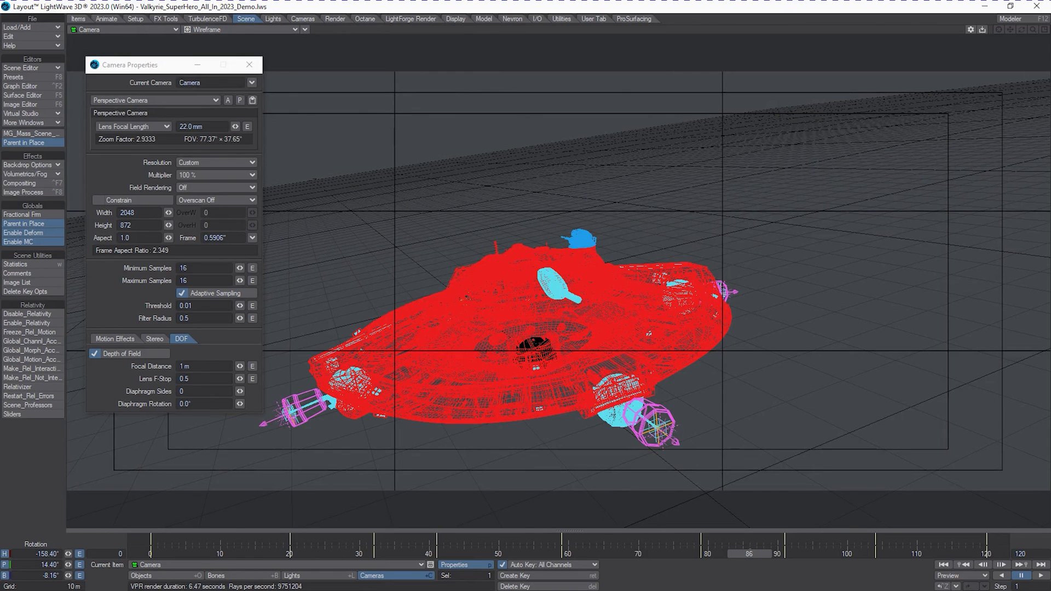
click(303, 29)
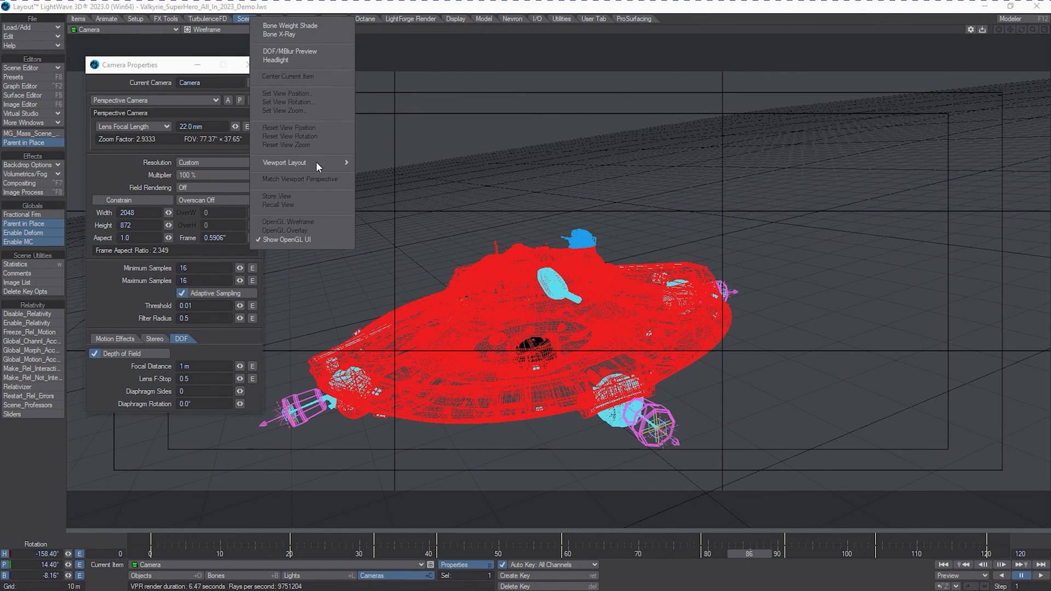
click(297, 51)
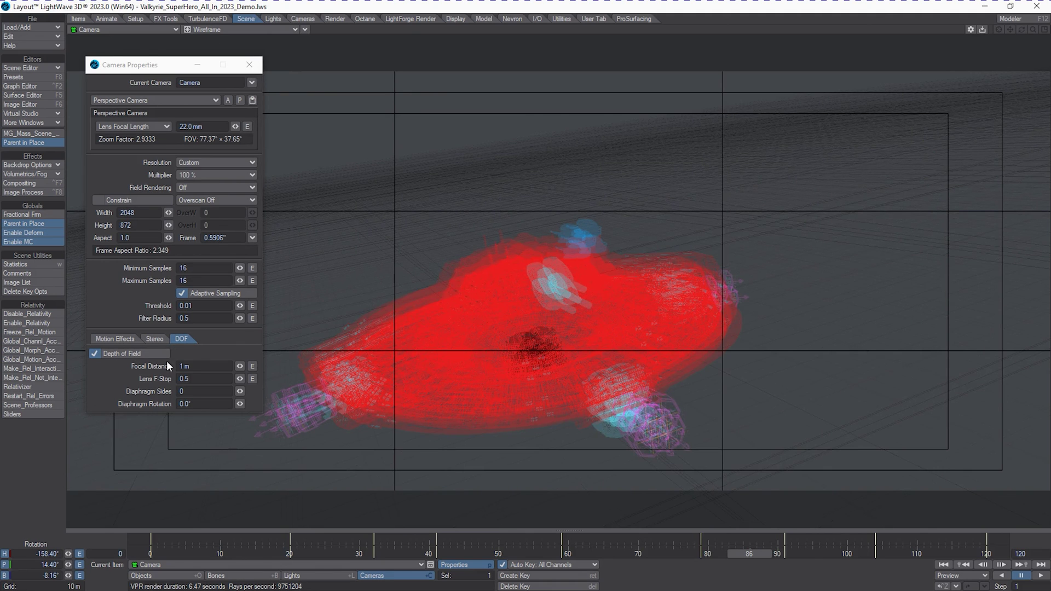
- Raise Focal Distance to 9.3249 m and Blur Length to 500.5001%
drag(243, 367, 242, 368)
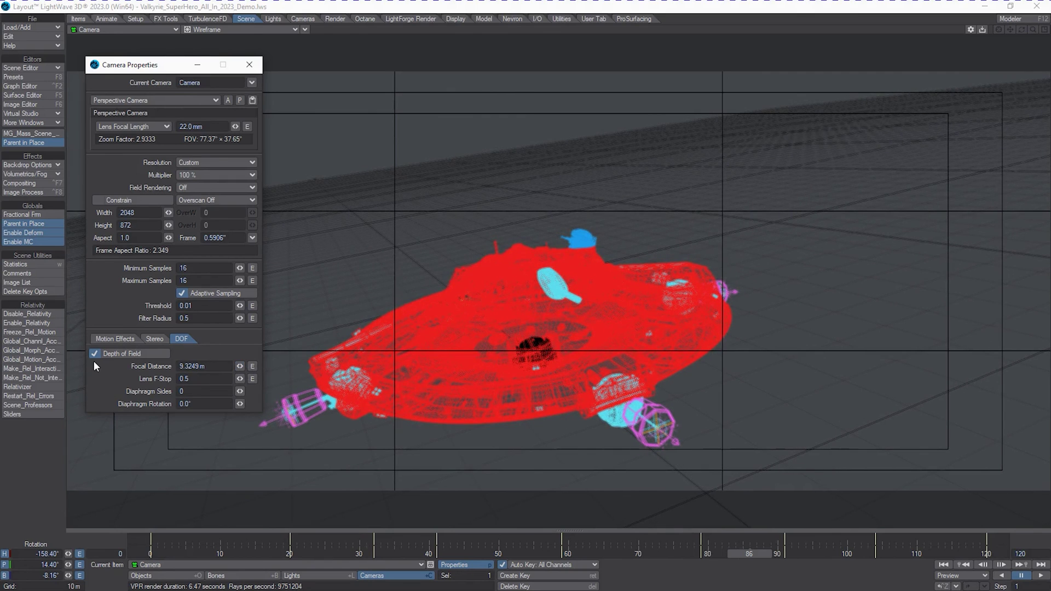
click(106, 340)
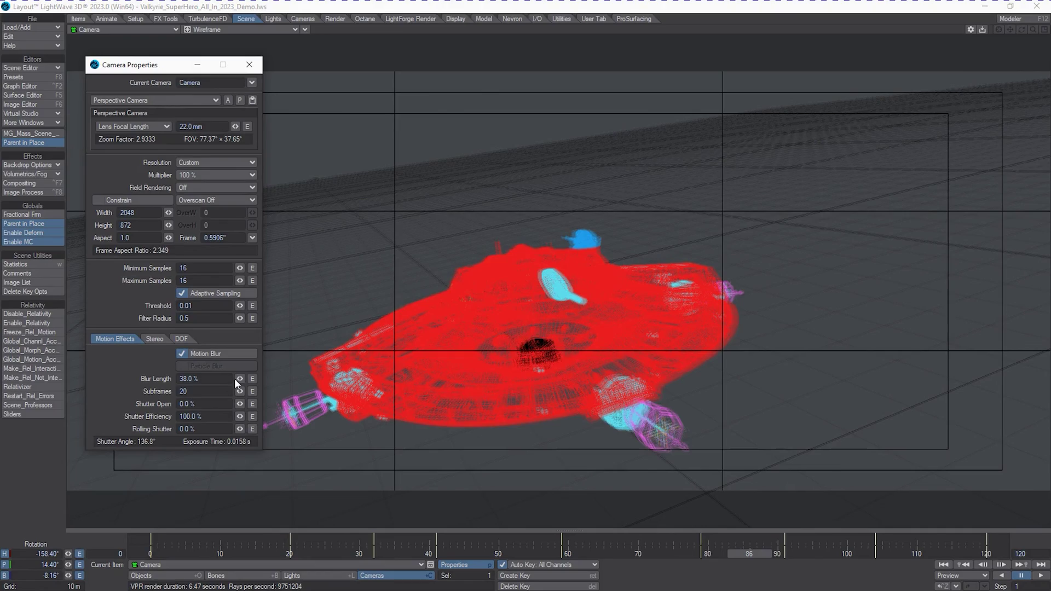
mouse_move(238, 378)
mouse_down()
mouse_move(267, 373)
mouse_move(219, 378)
mouse_move(265, 374)
mouse_move(239, 382)
mouse_up()
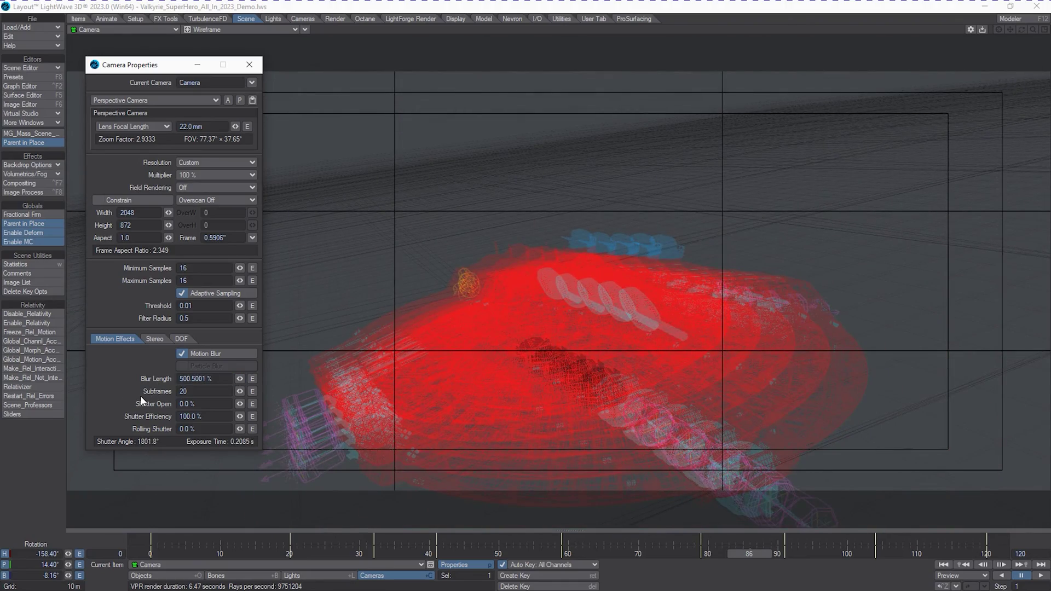